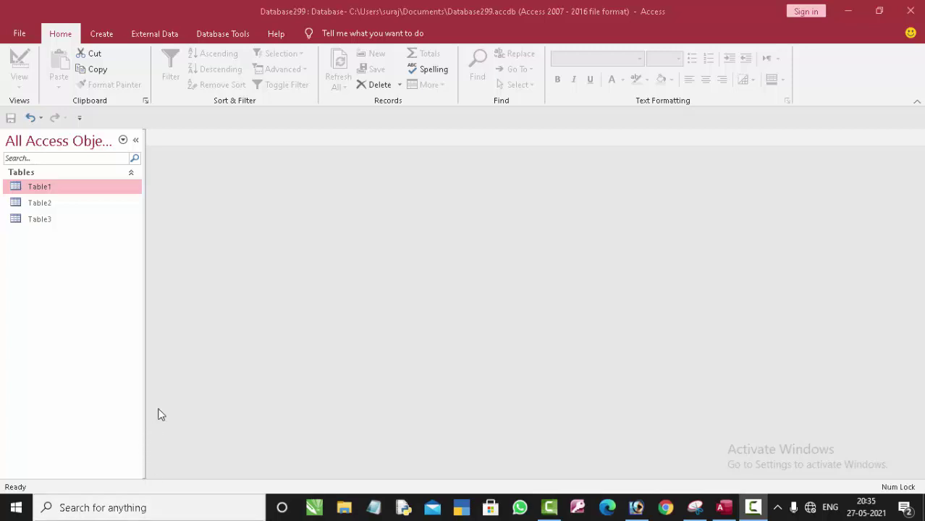
Step: Open Table1 and widen its Student name column so the heading fits
click(266, 180)
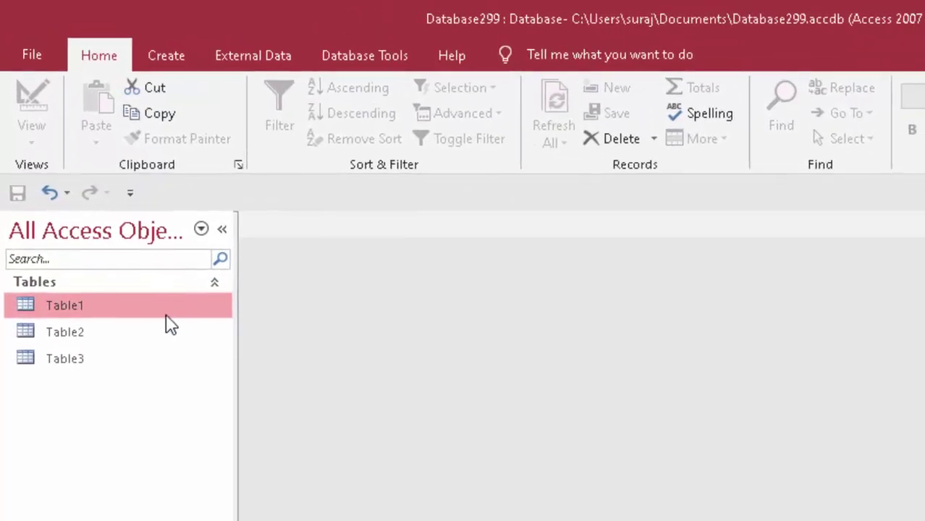
double_click(99, 194)
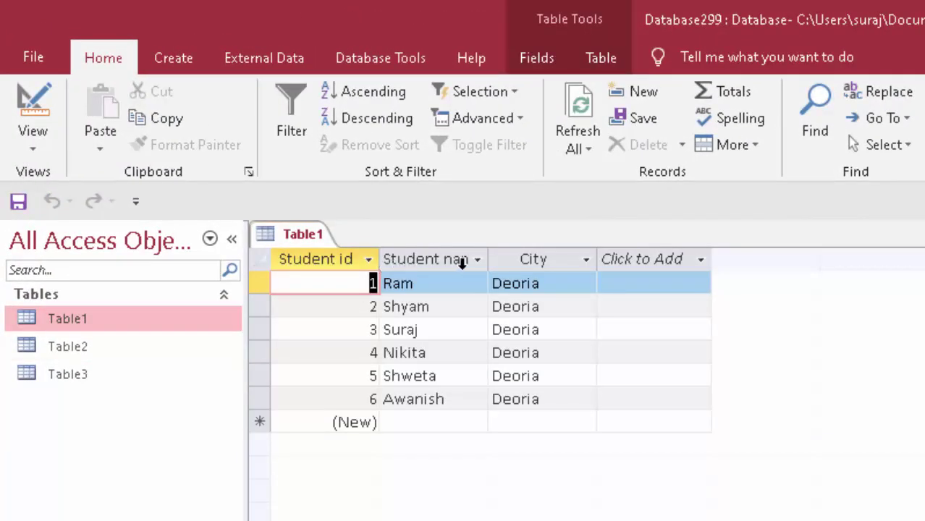
click(491, 262)
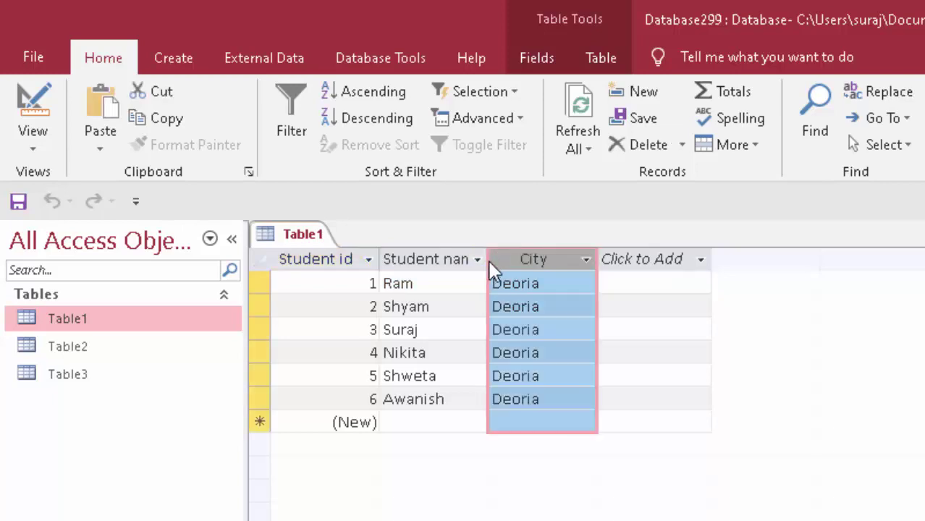
drag(488, 260, 524, 313)
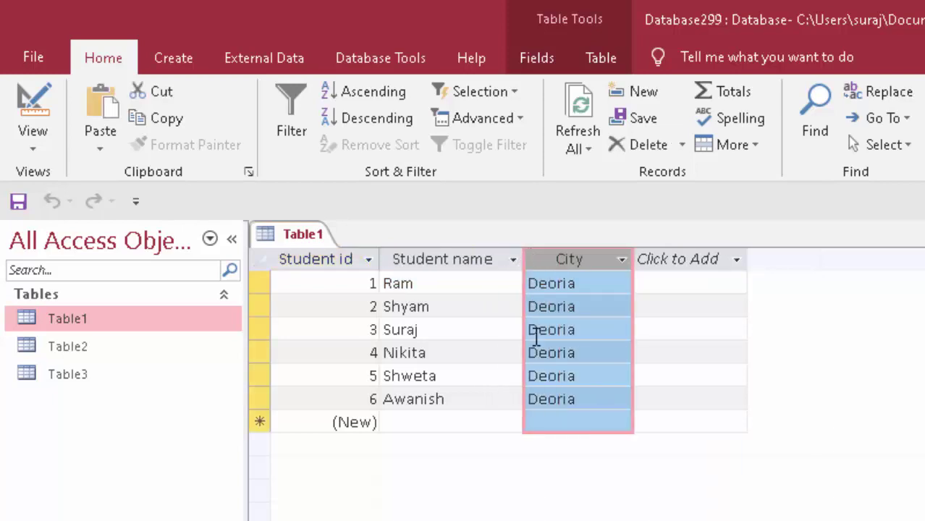
Step: Open Table2 and Table3, and widen Table3's Registration id column to show its heading
double_click(147, 347)
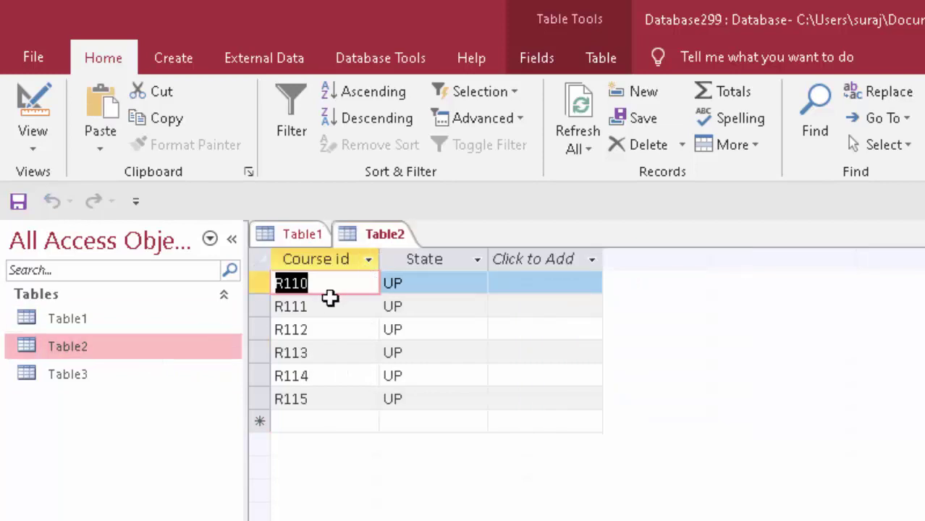
double_click(121, 374)
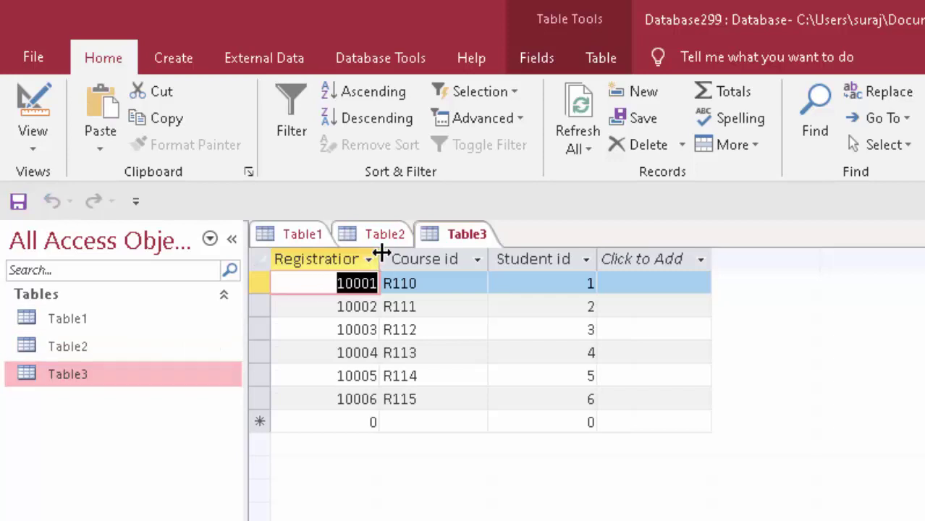
drag(379, 259, 418, 310)
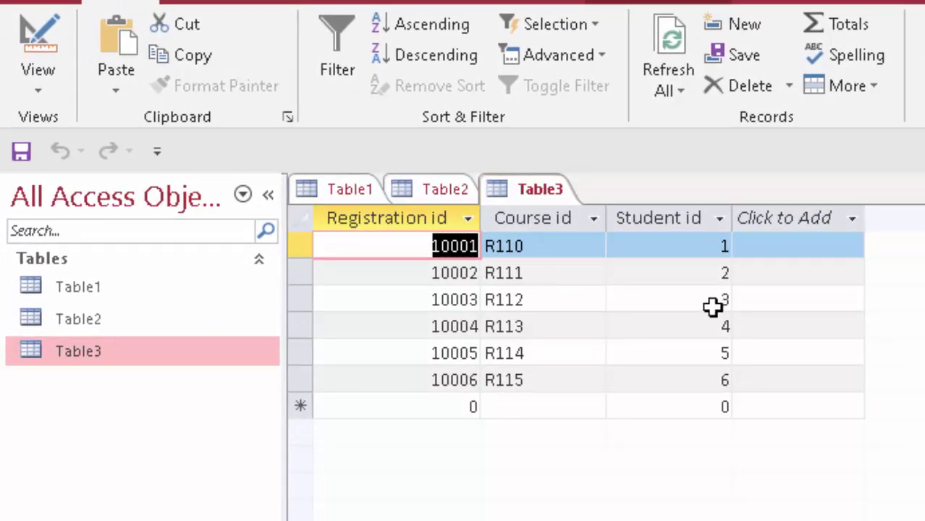
double_click(116, 322)
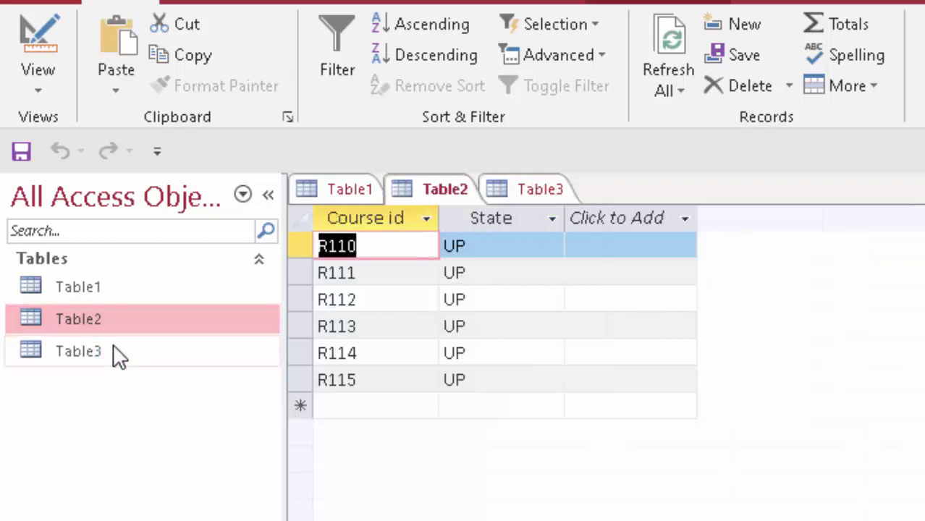
double_click(113, 345)
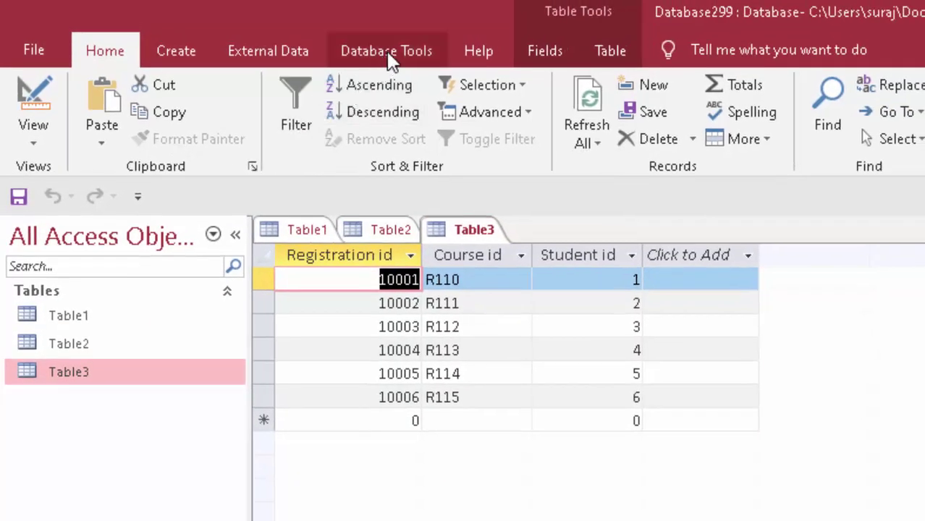
Step: Add Table1, Table2 and Table3 to the Relationships window and drag Table3 below the others
click(391, 58)
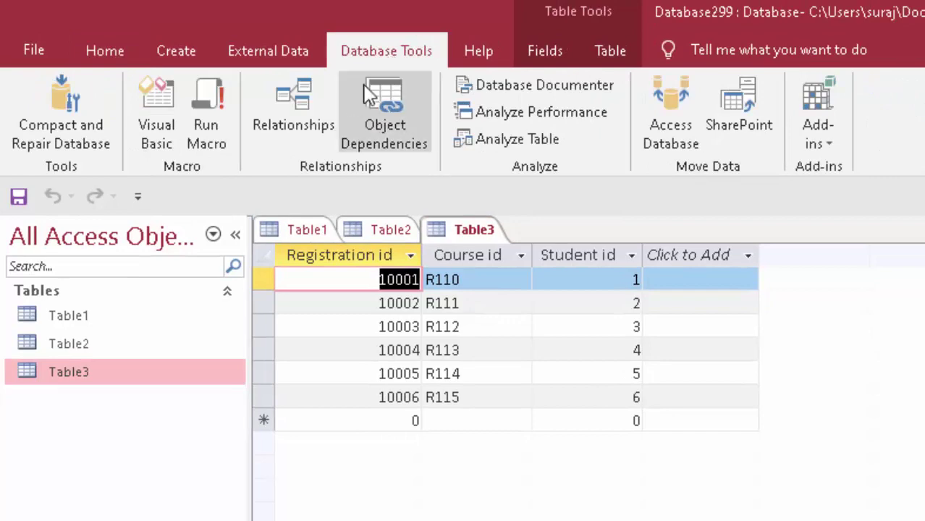
click(315, 116)
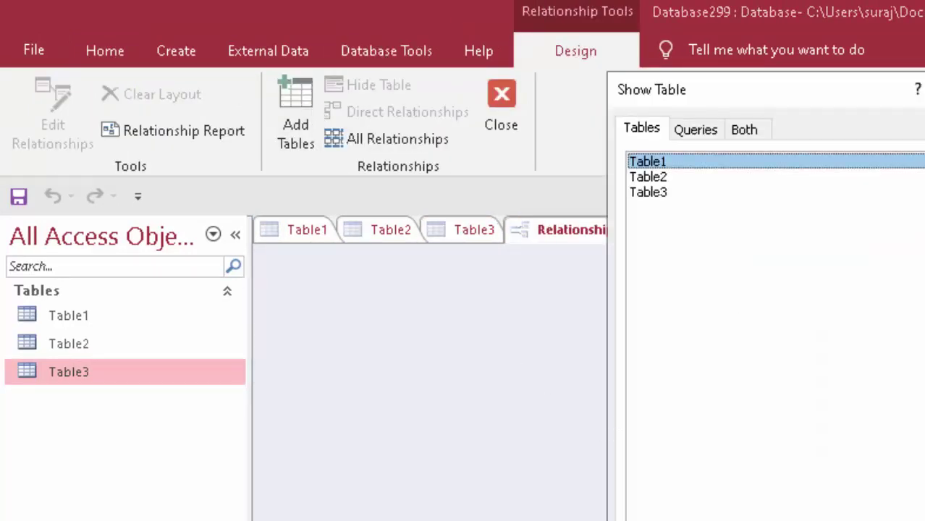
double_click(651, 162)
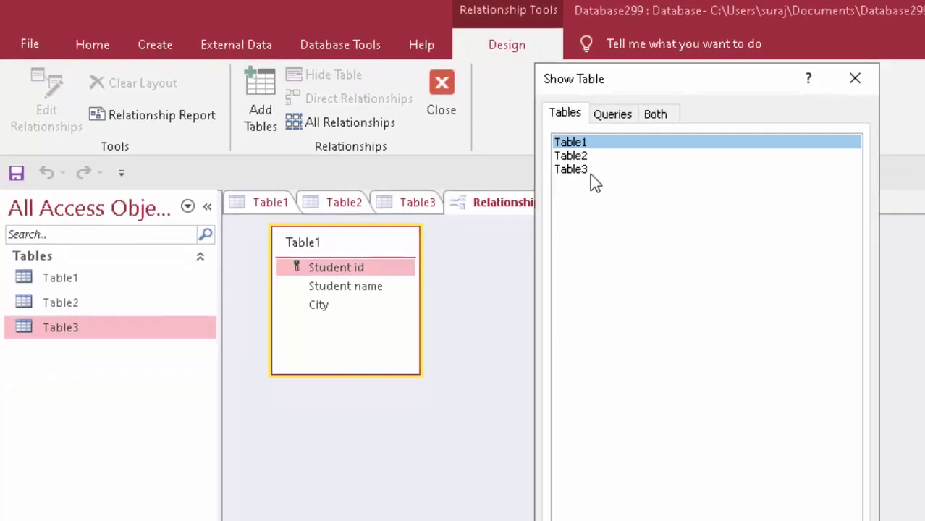
click(580, 156)
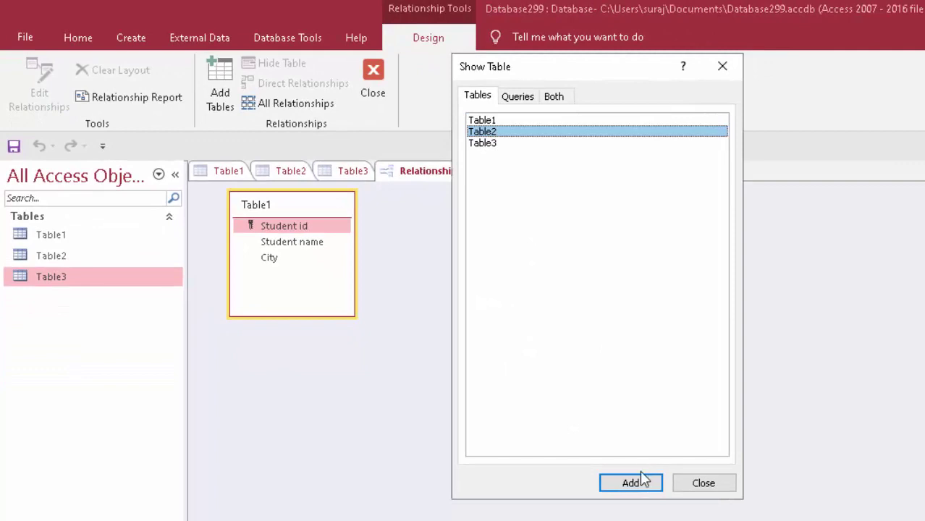
click(641, 479)
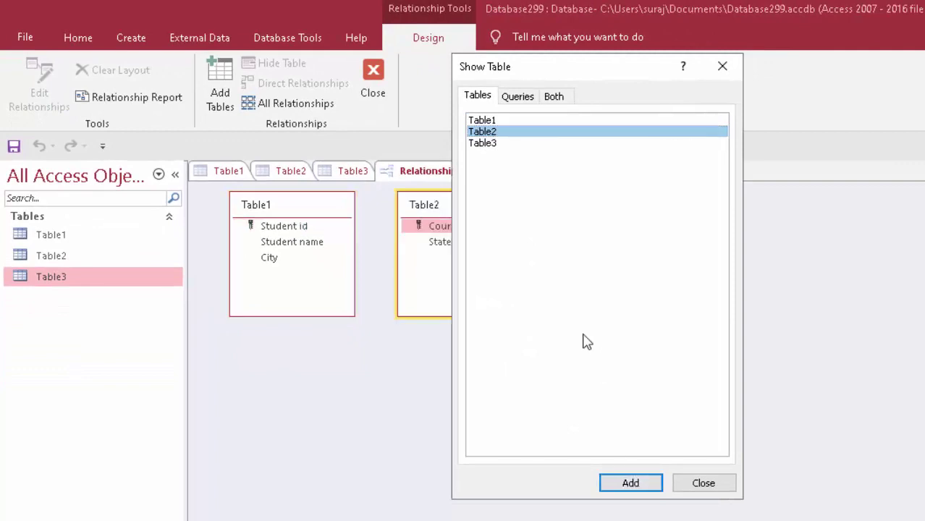
click(488, 143)
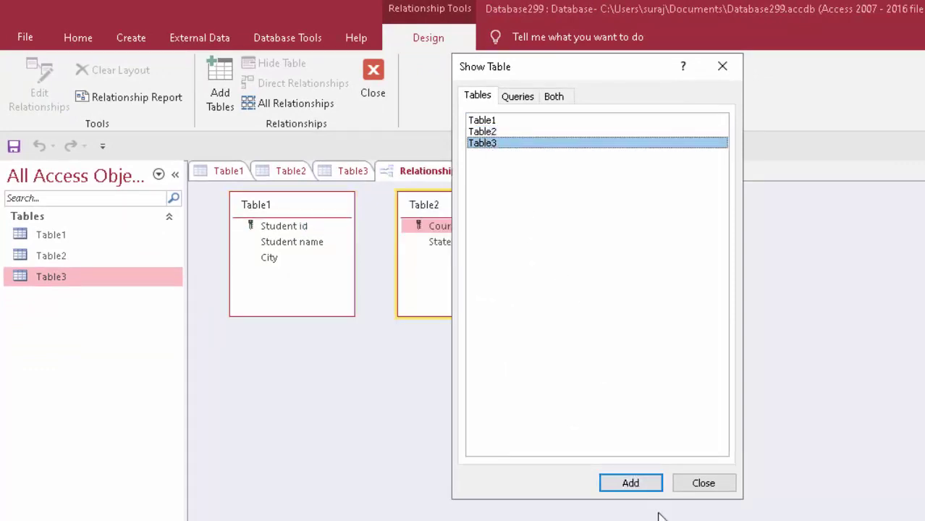
click(648, 487)
click(709, 484)
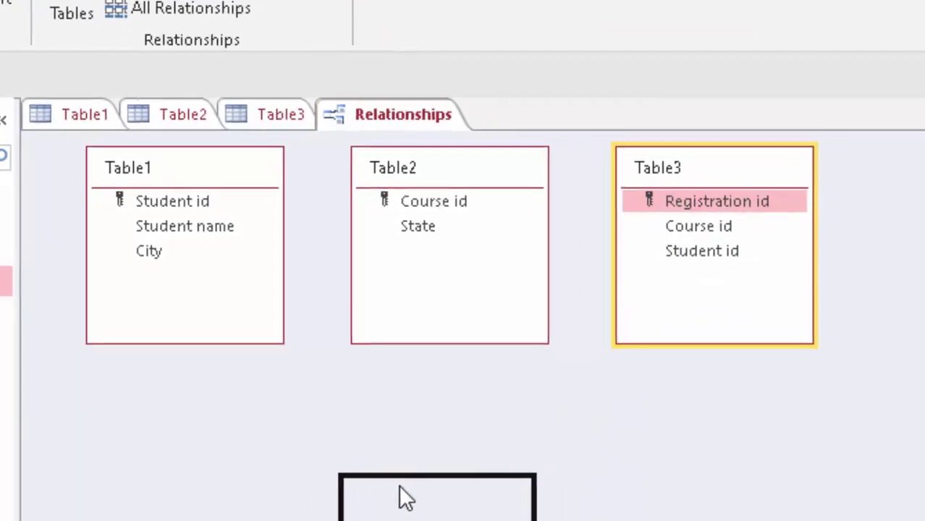
drag(263, 423, 257, 420)
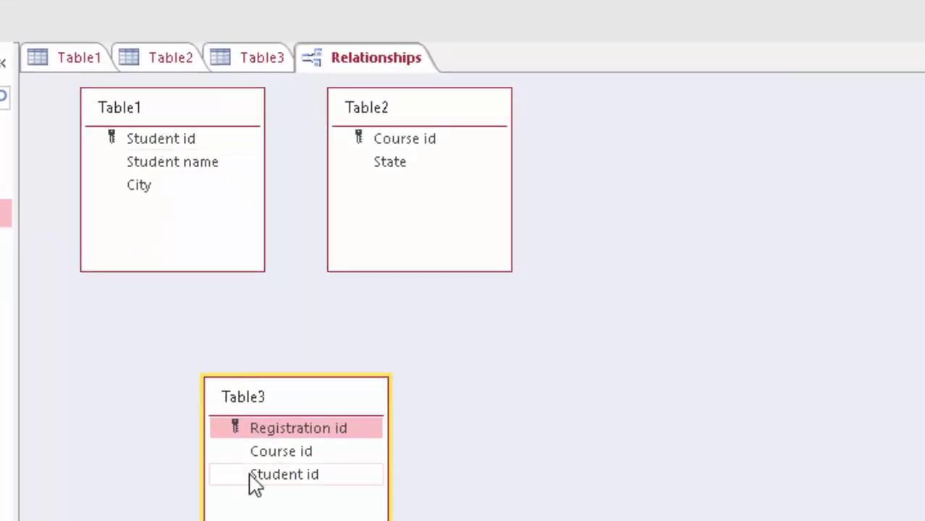
Step: Try linking Student id from Table3 to Table1 with integrity and cascades; dismiss the lock error and cancel
mouse_move(250, 475)
mouse_down()
mouse_move(95, 380)
mouse_move(113, 141)
mouse_up()
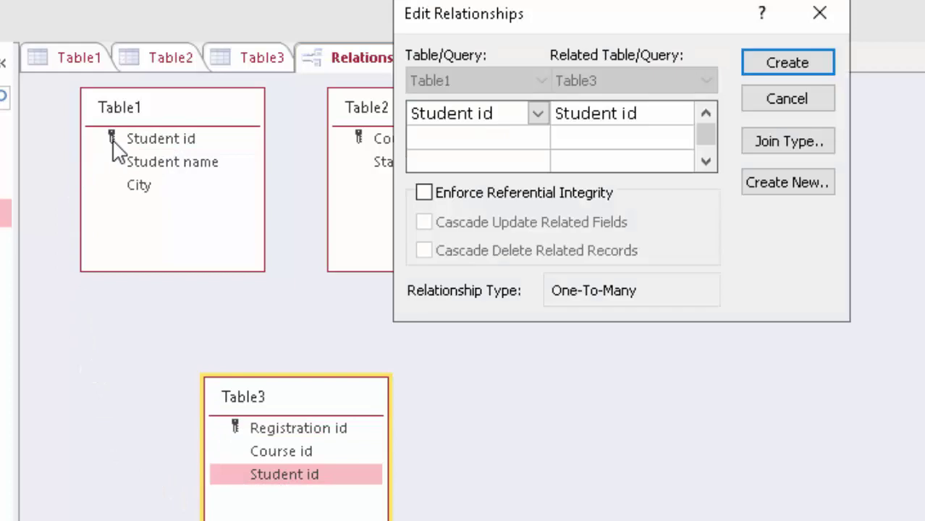
click(435, 197)
click(451, 224)
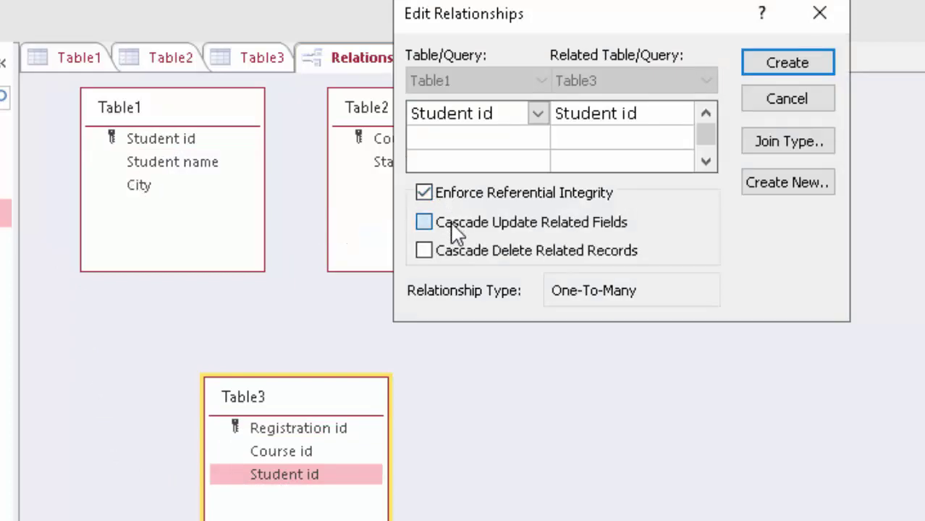
click(472, 252)
click(762, 63)
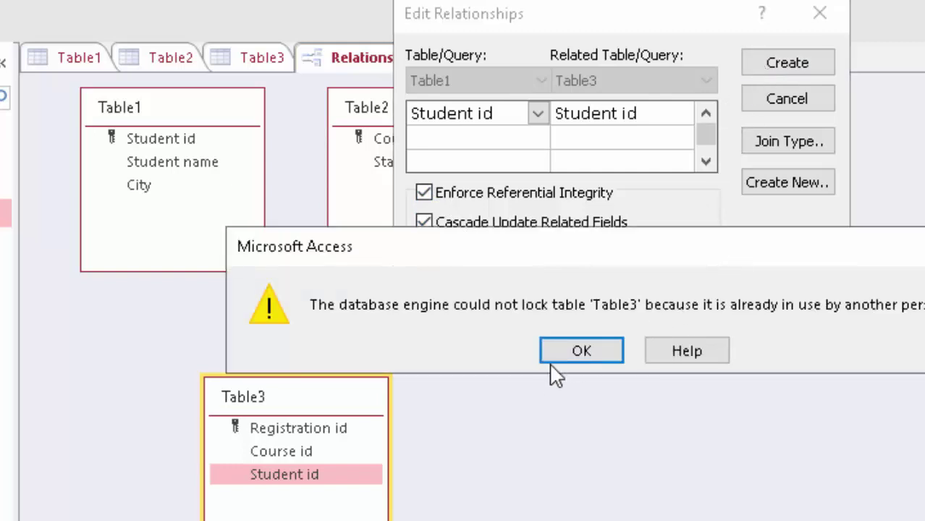
click(590, 353)
click(822, 16)
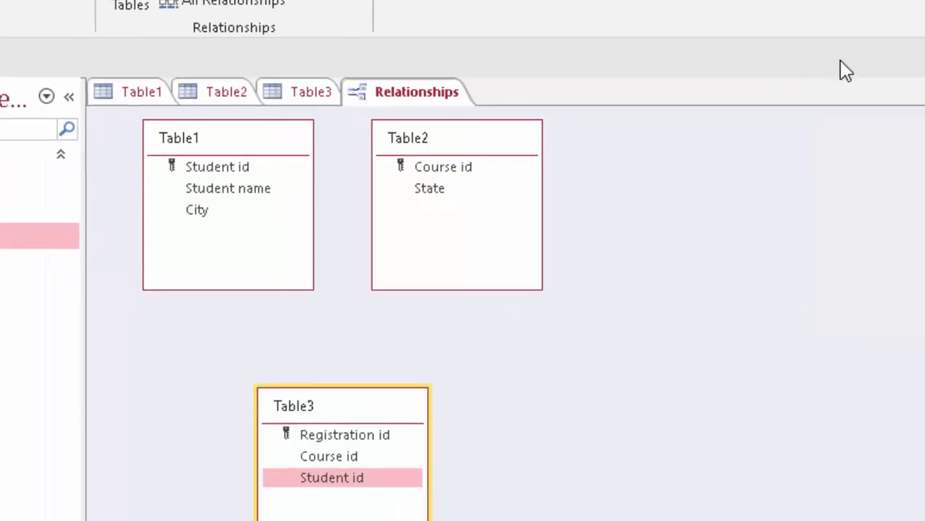
Step: Close the Table3, Table2 and Table1 datasheets, saving Table3's layout changes
right_click(330, 102)
click(366, 138)
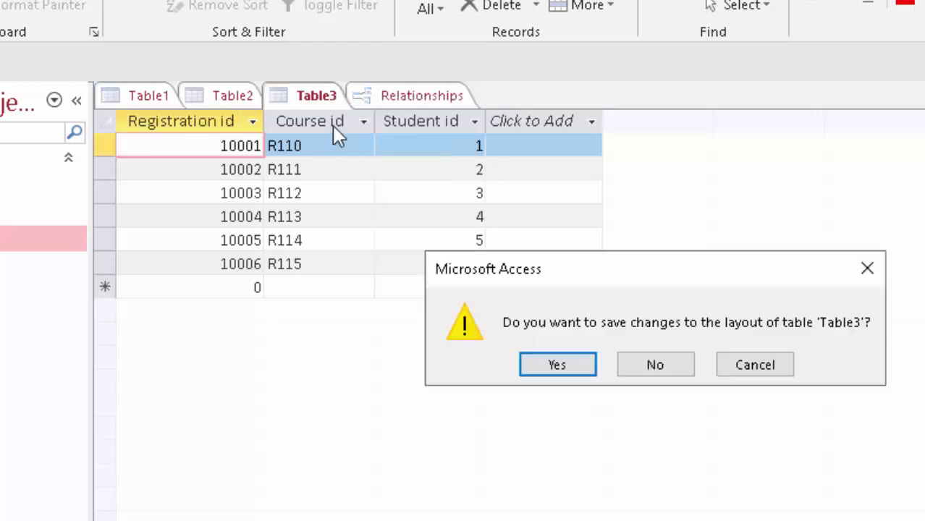
click(573, 366)
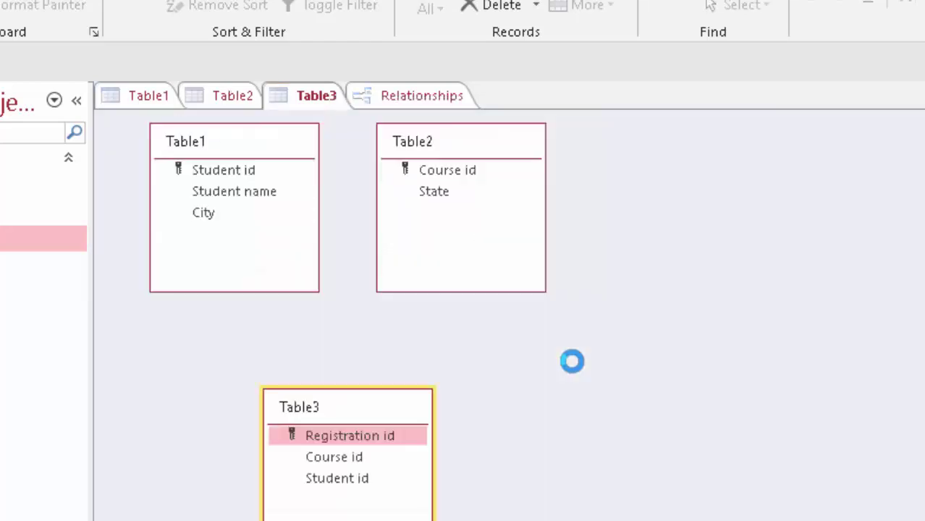
right_click(207, 94)
click(246, 131)
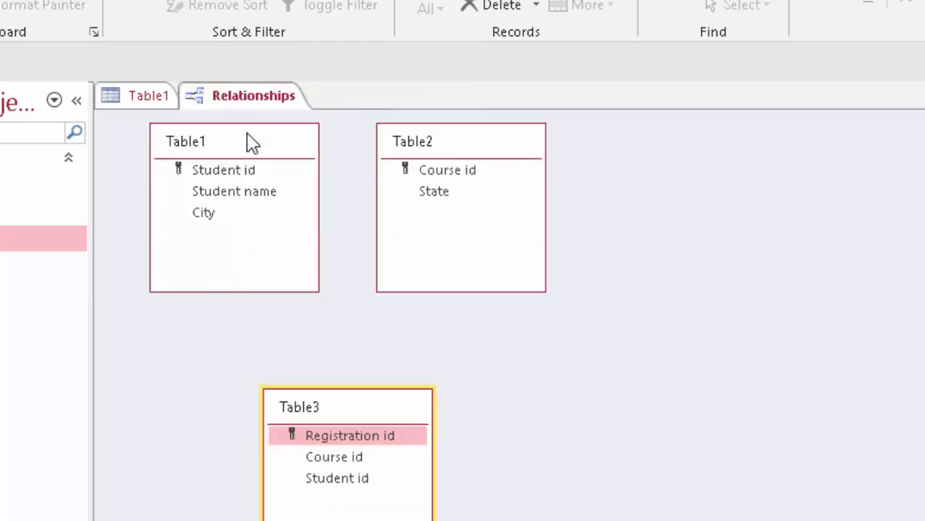
right_click(154, 97)
click(148, 109)
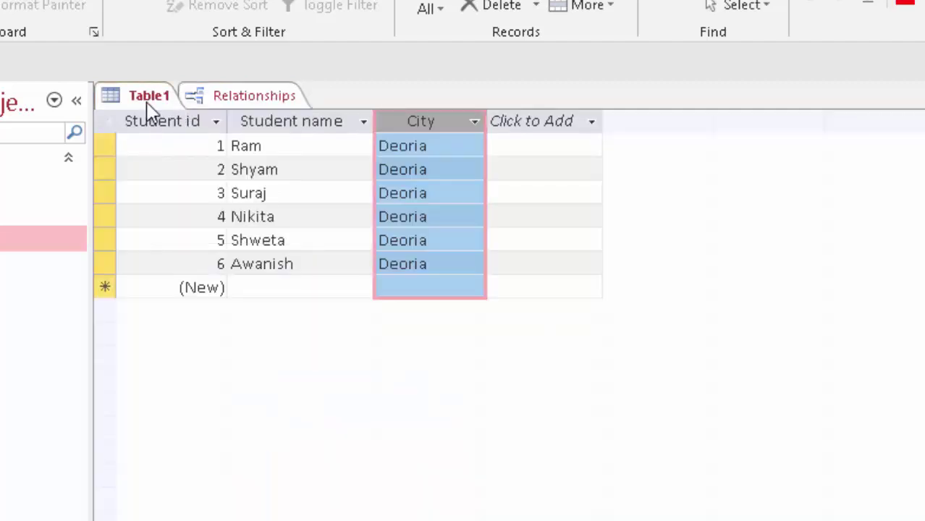
right_click(150, 112)
click(193, 148)
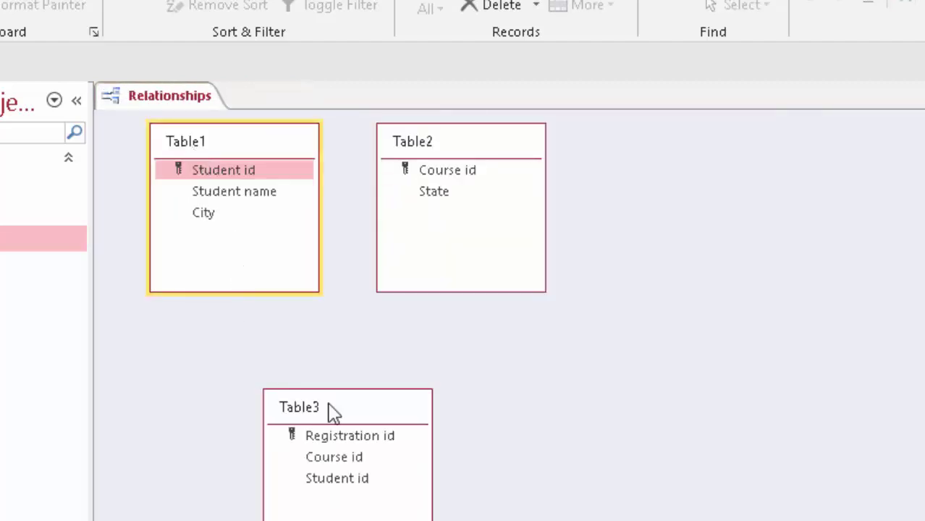
Step: Create a Table1–Table3 Student id relationship with referential integrity and cascade deletes, then reposition Table2 and Table3
mouse_move(187, 170)
mouse_down()
mouse_move(147, 338)
mouse_move(333, 481)
mouse_up()
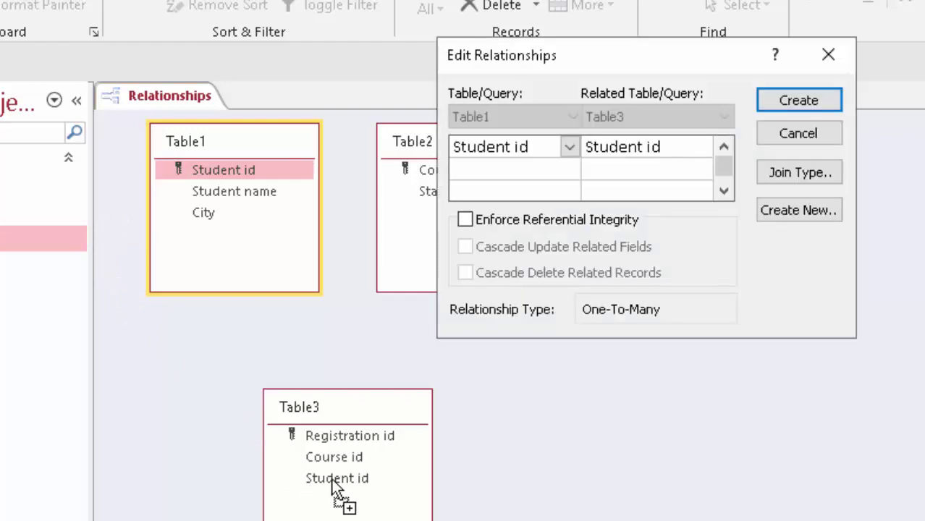
click(507, 220)
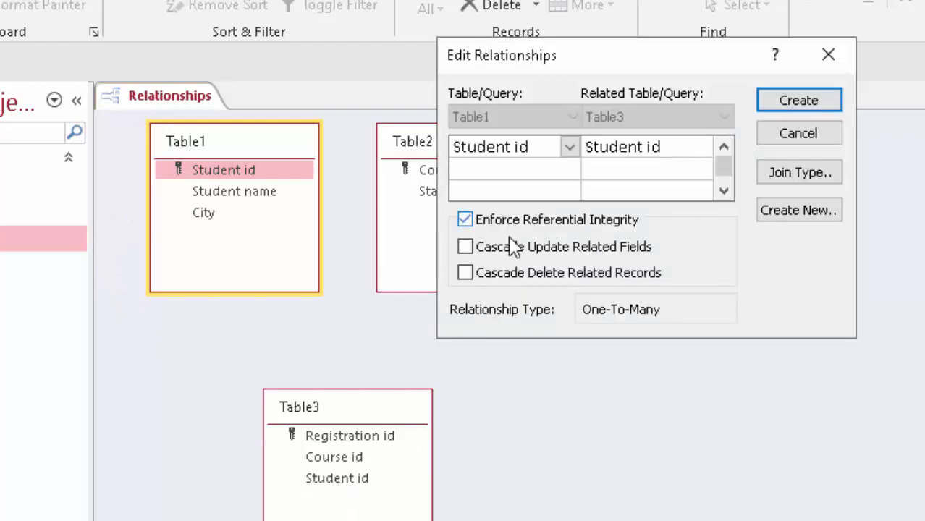
click(522, 275)
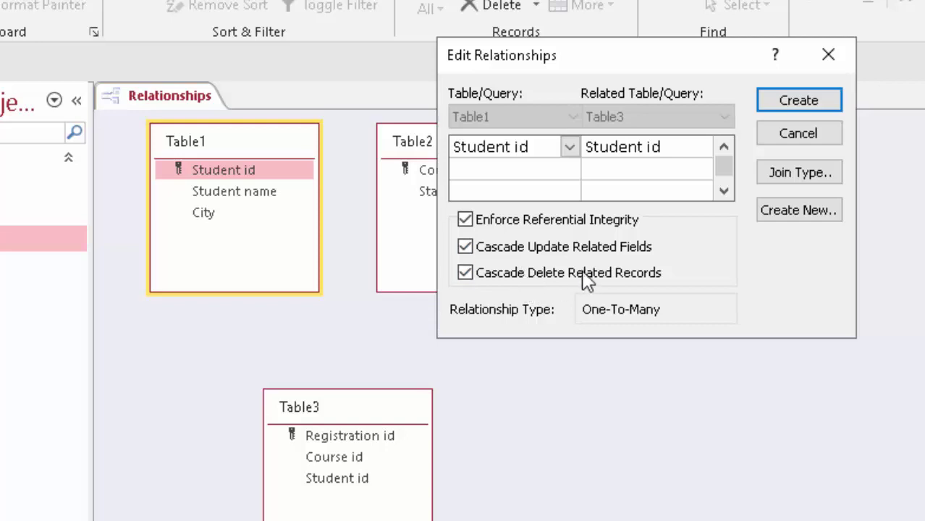
click(795, 103)
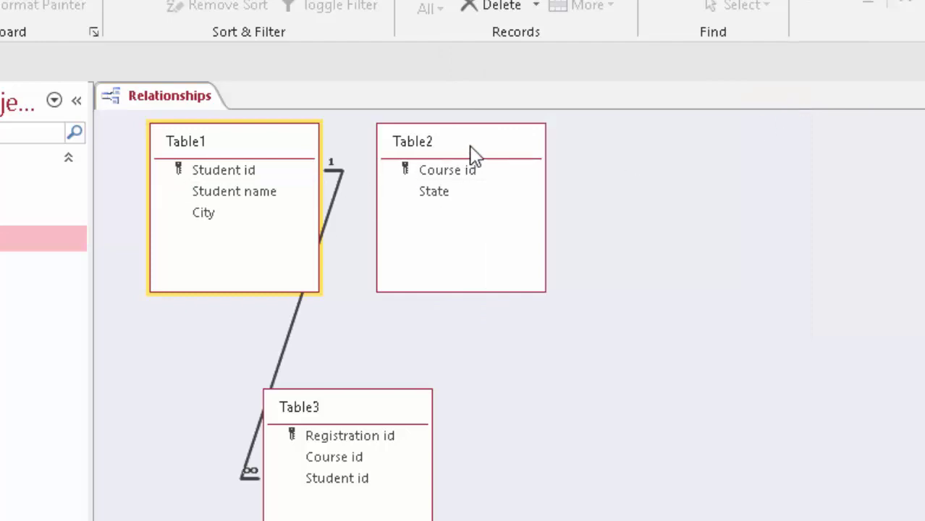
drag(474, 152, 784, 163)
drag(335, 412, 520, 449)
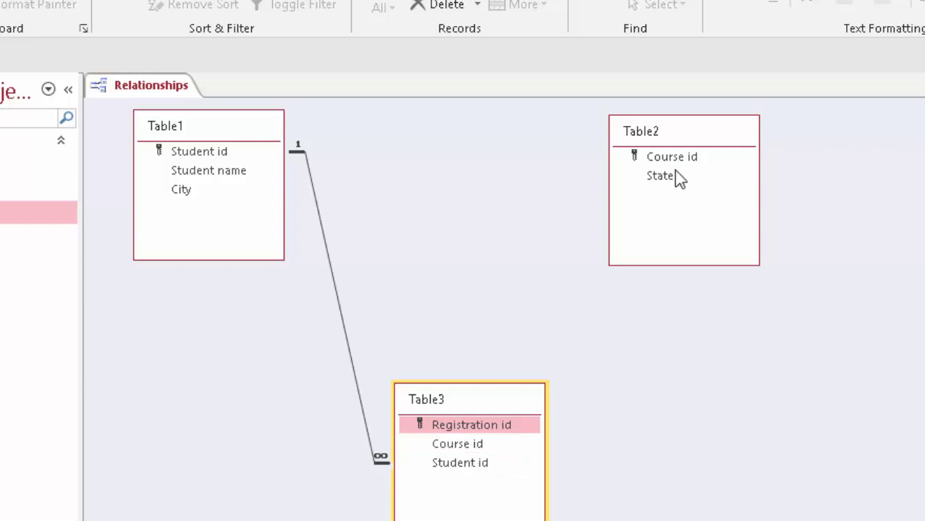
Step: Join Table2's Course id to Table3's Course id with referential integrity and cascade updates
drag(658, 166, 484, 443)
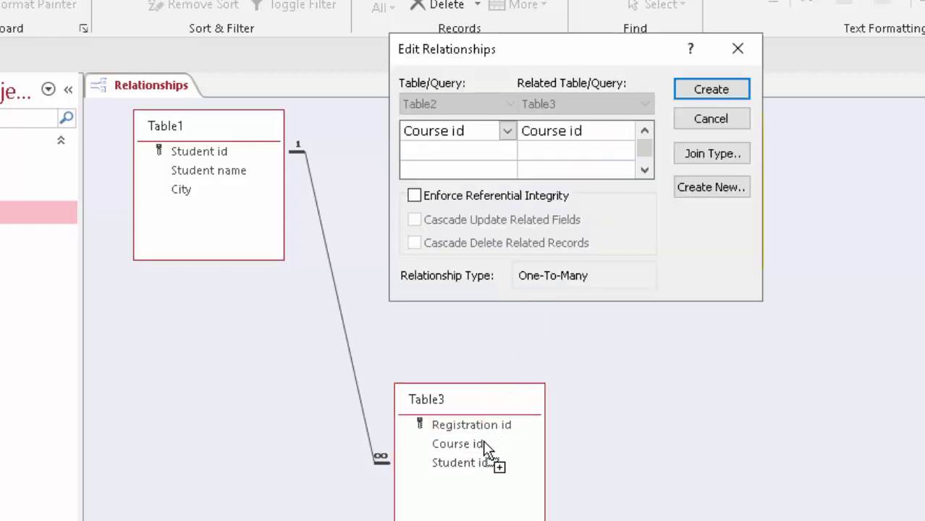
click(458, 202)
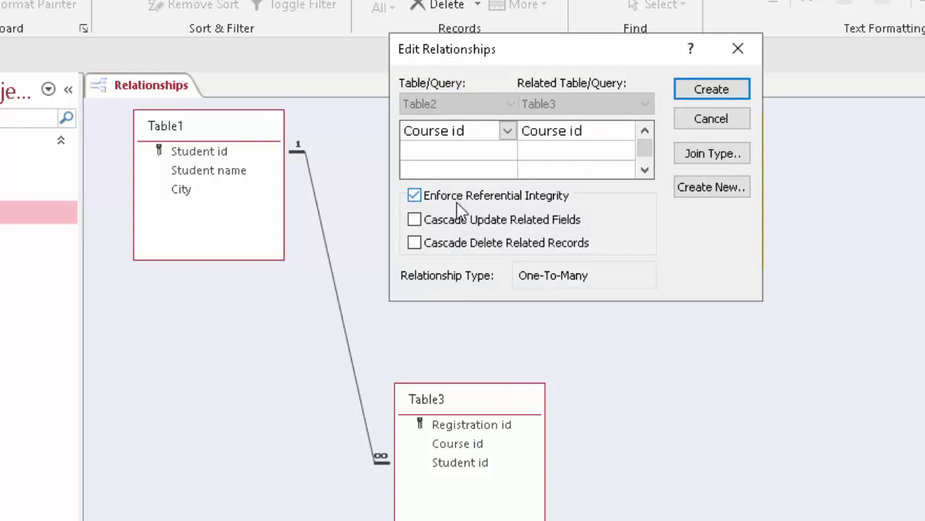
click(455, 220)
click(711, 95)
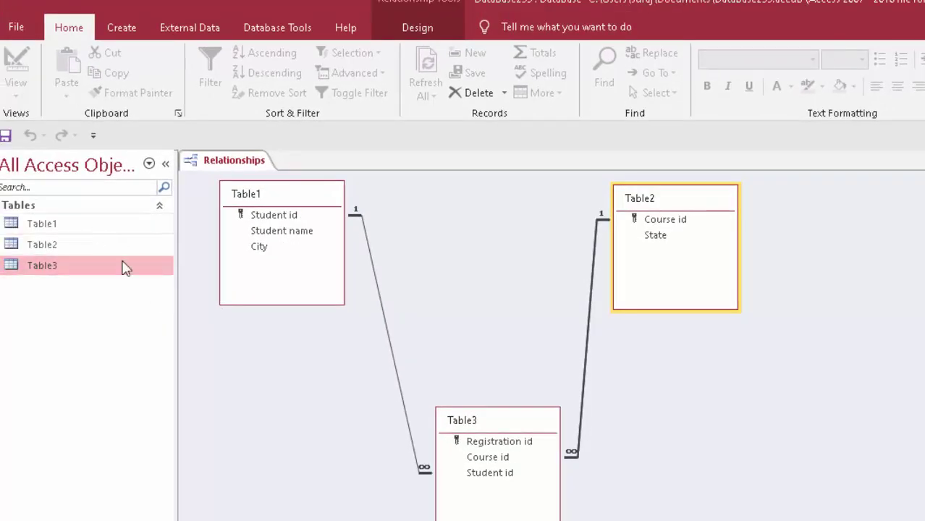
Step: Start a new query in Design view with Table1, Table2 and Table3 added
click(131, 35)
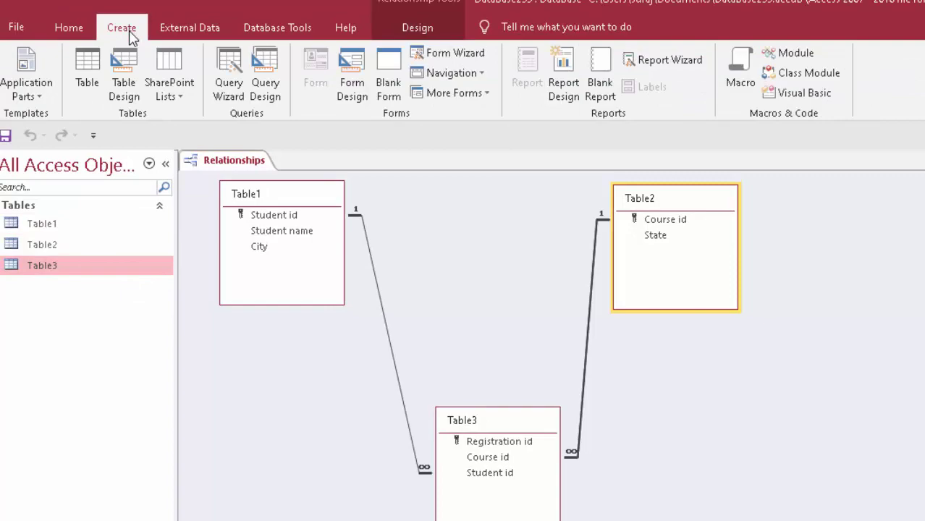
click(265, 73)
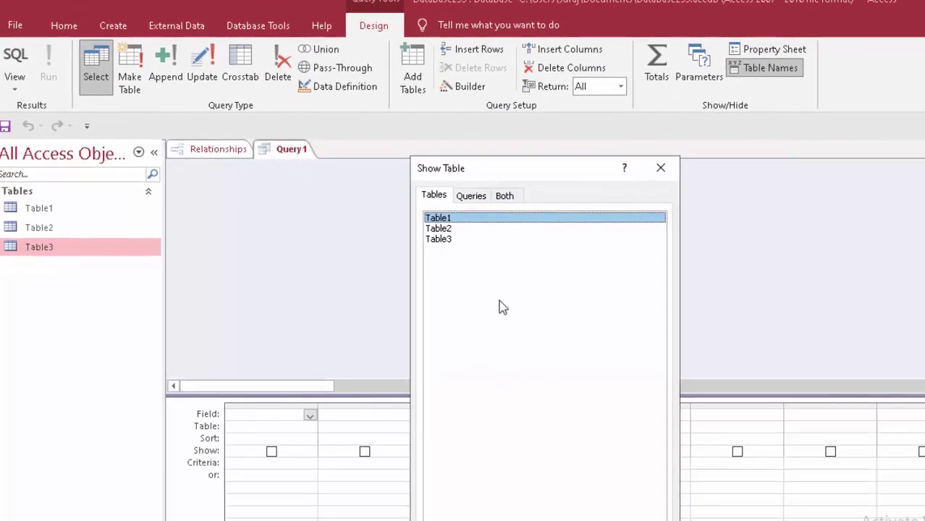
click(572, 518)
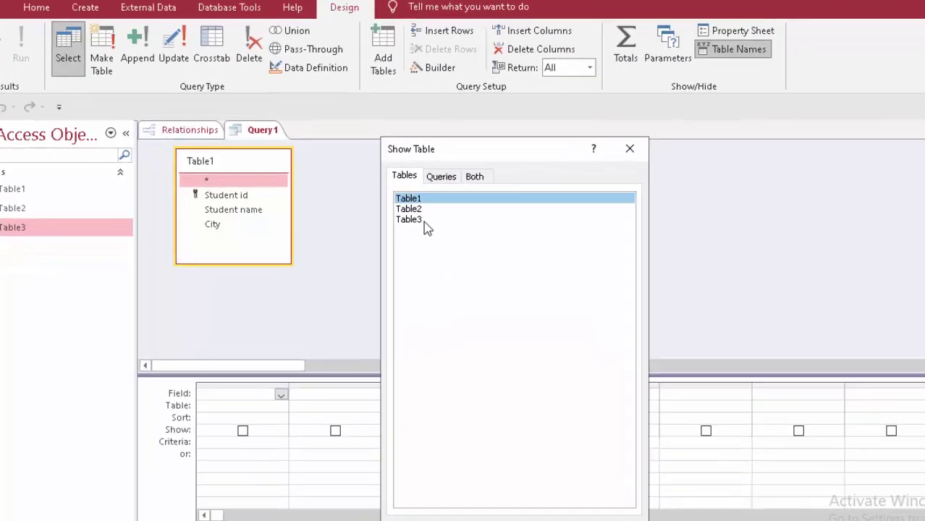
click(425, 209)
double_click(426, 209)
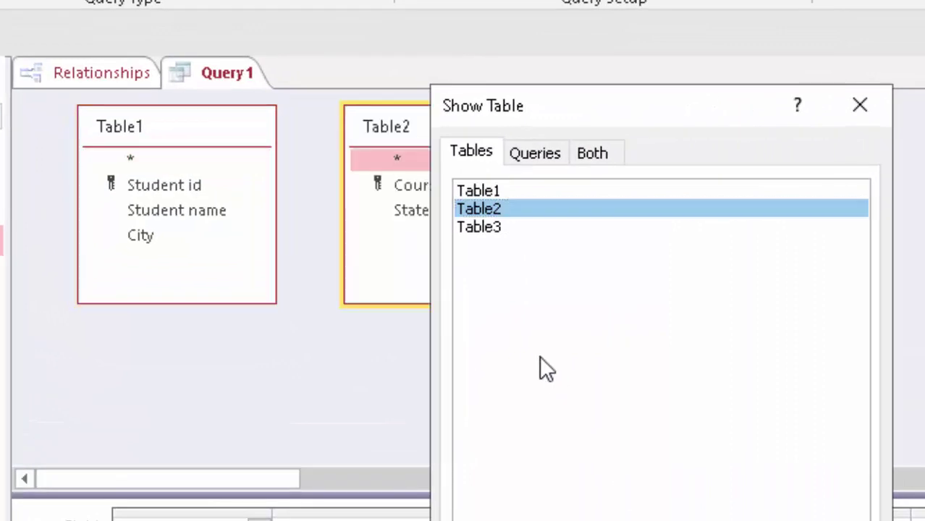
click(469, 230)
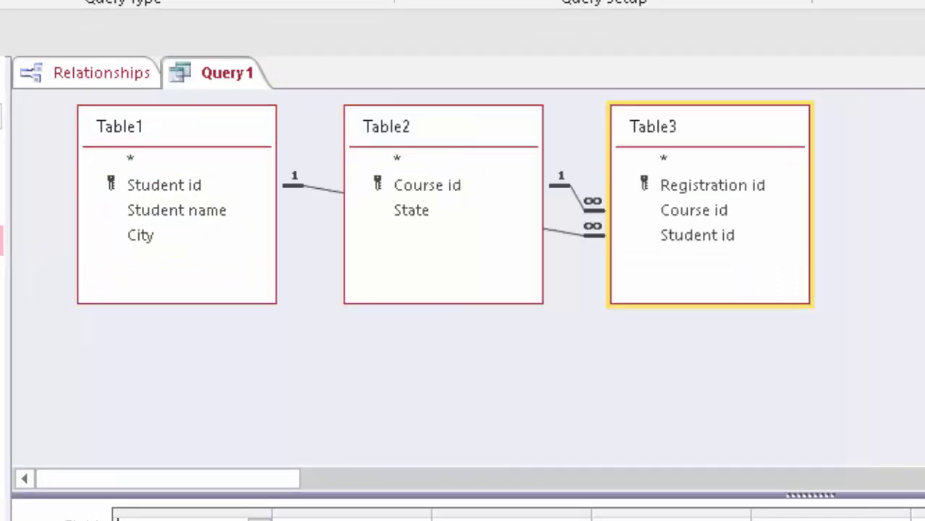
key(Return)
key(Escape)
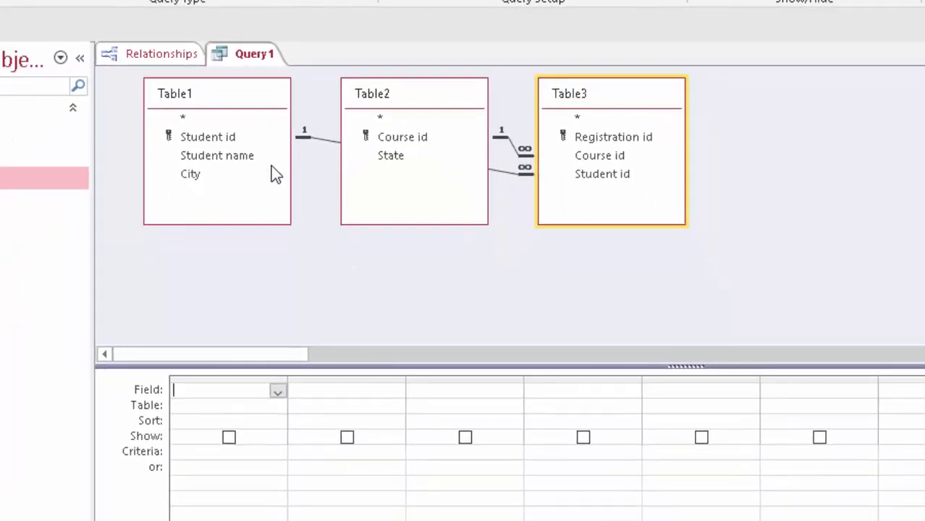
Step: Put Student id, Student name, City, Course id and Registration id in the grid and run the query
double_click(225, 142)
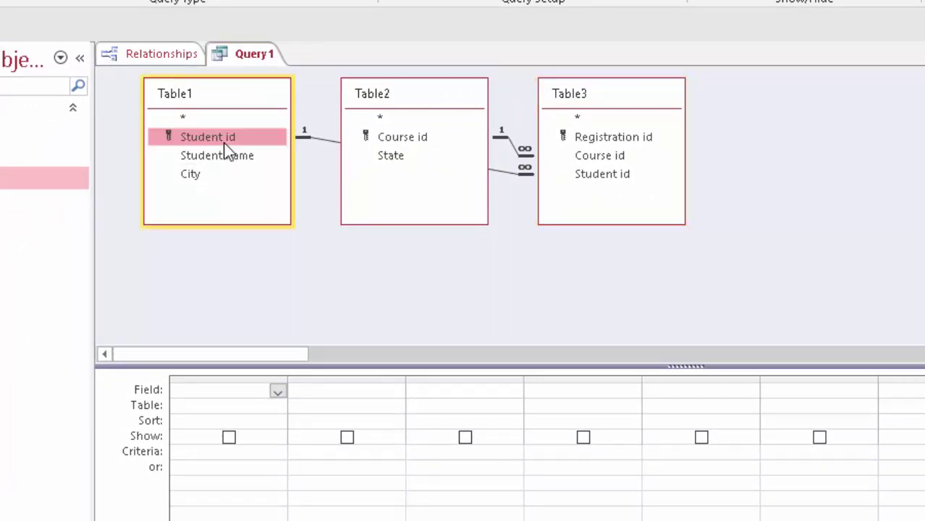
double_click(220, 157)
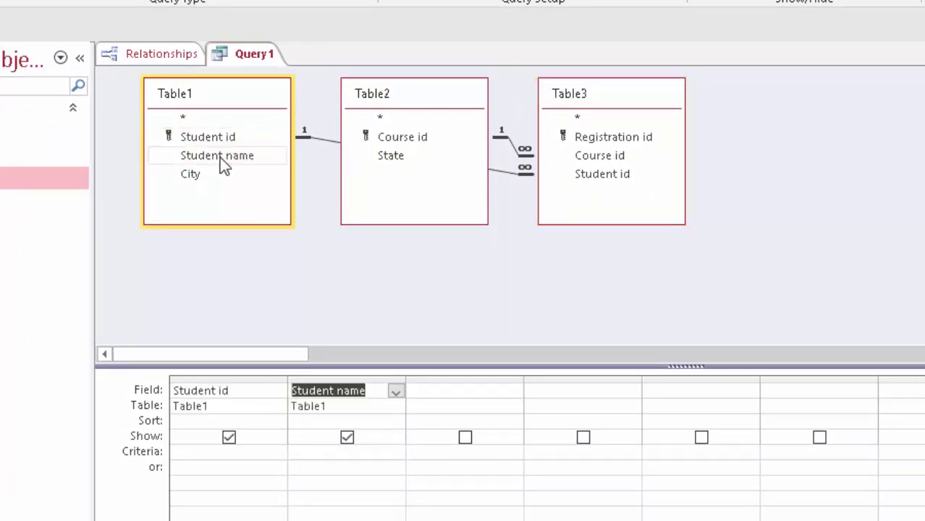
double_click(218, 175)
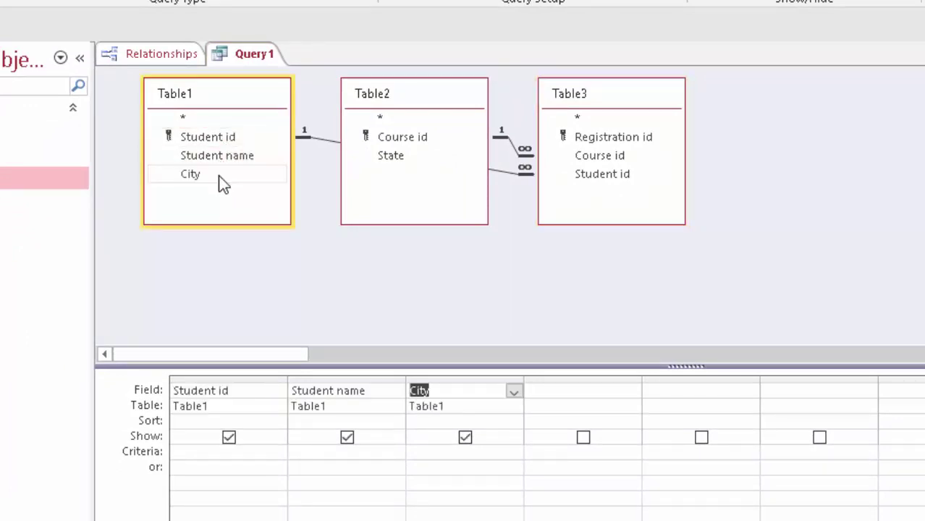
double_click(402, 139)
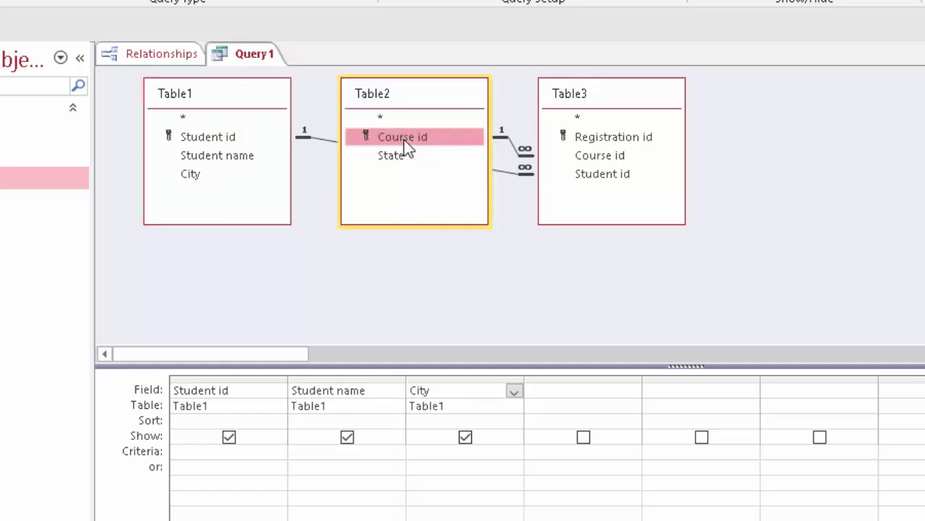
double_click(605, 139)
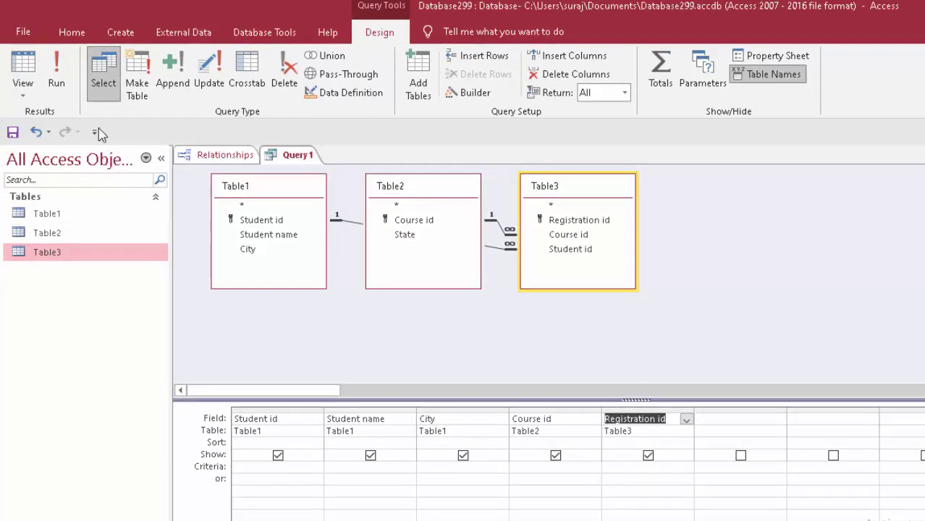
click(58, 76)
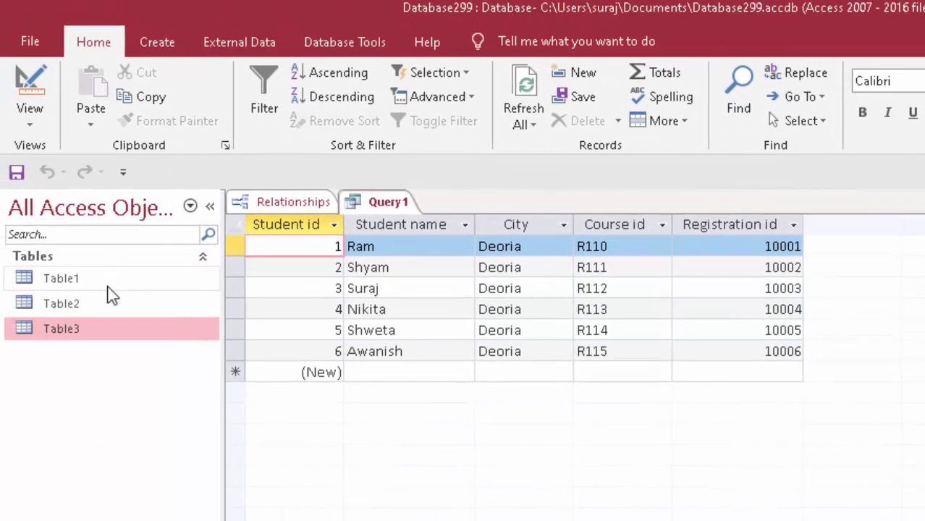
Step: Open the Table1, Table3 and Table2 datasheets, then go back to the Query1 results
click(108, 286)
double_click(109, 286)
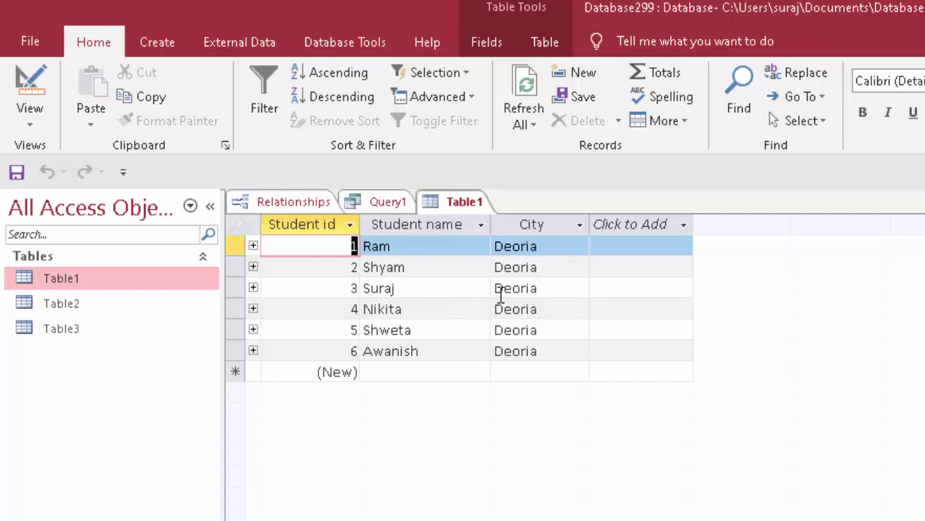
double_click(104, 333)
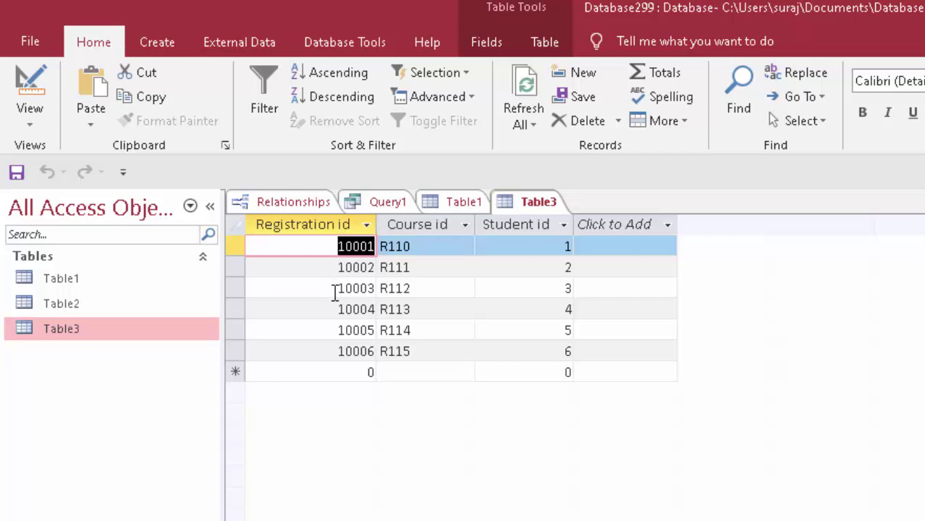
double_click(144, 305)
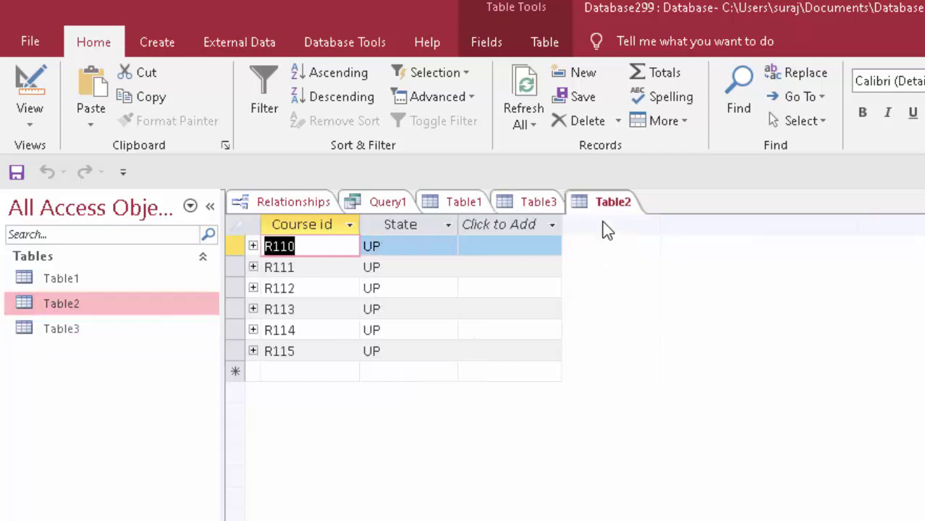
click(391, 201)
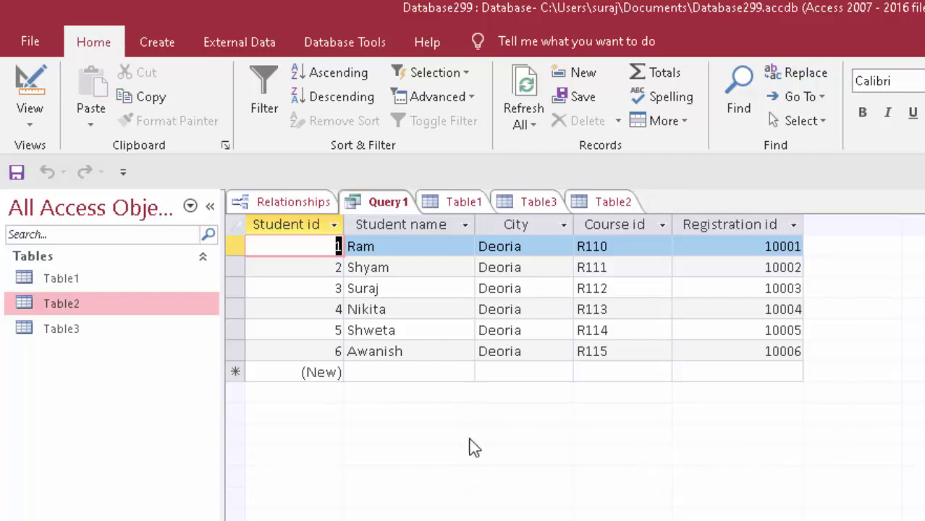
Step: Add two new student records to Table1, each with a student name and City Deoria, and save
double_click(116, 278)
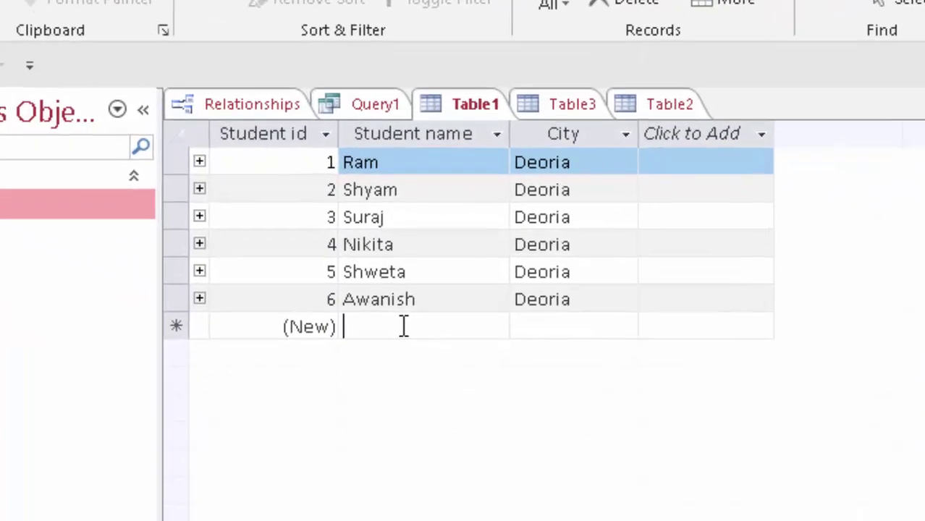
click(414, 368)
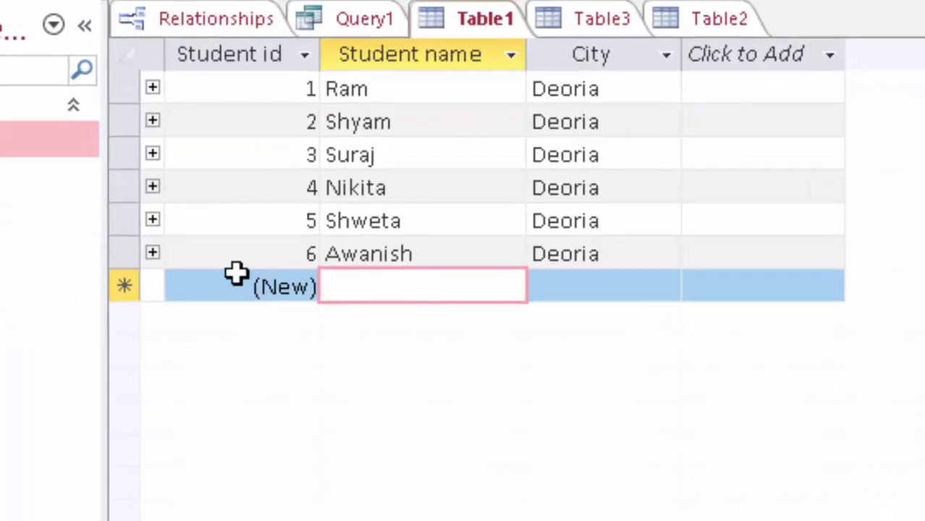
text(Tr)
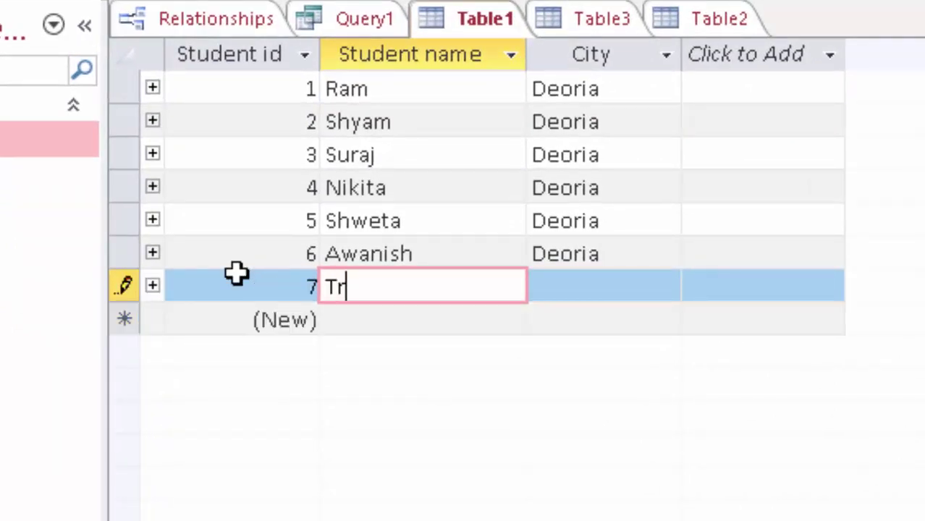
text(ipti)
key(Tab)
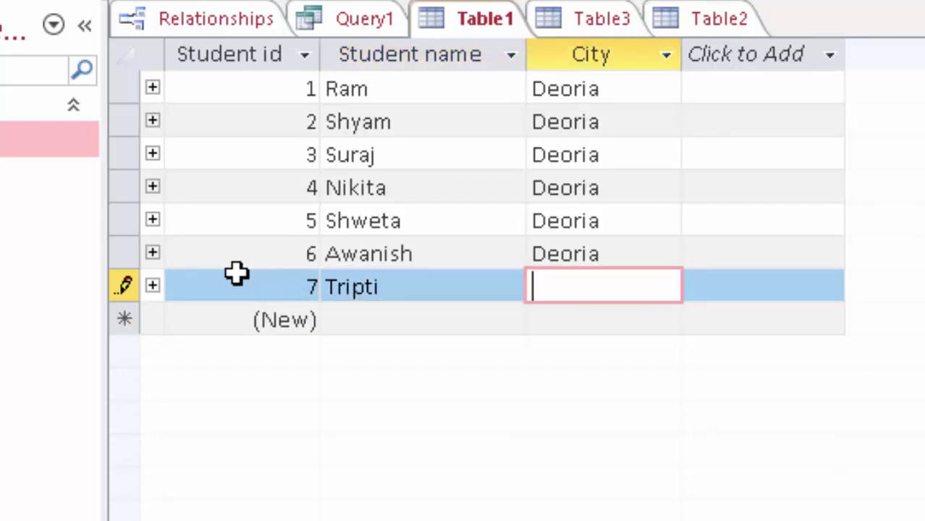
text(Deori)
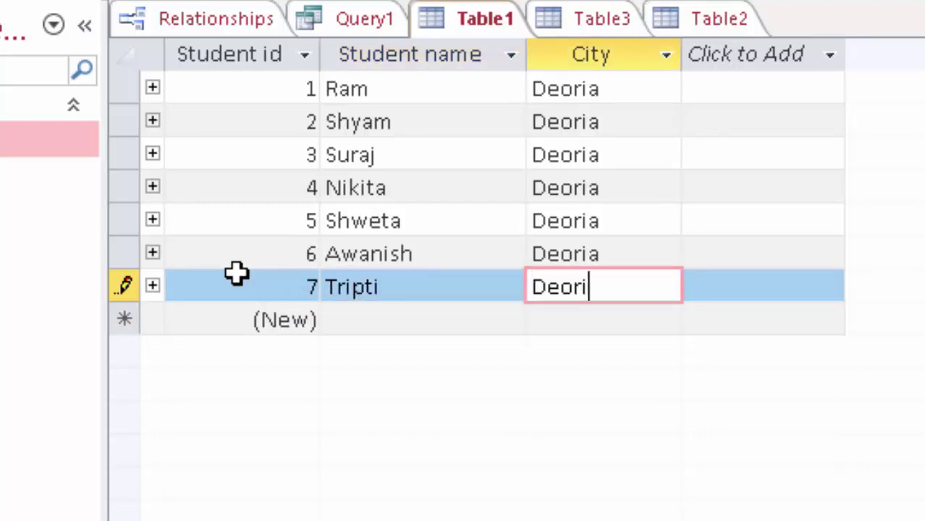
text(a)
key(Tab)
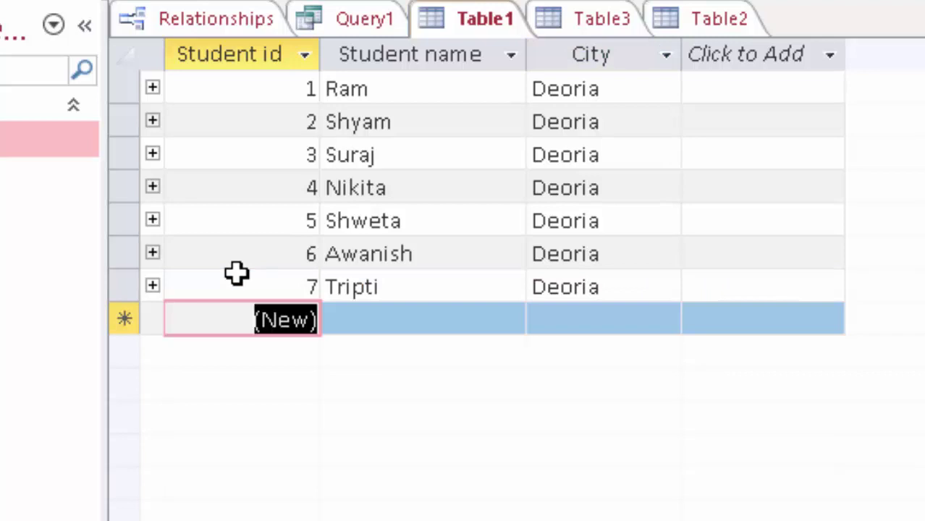
key(Tab)
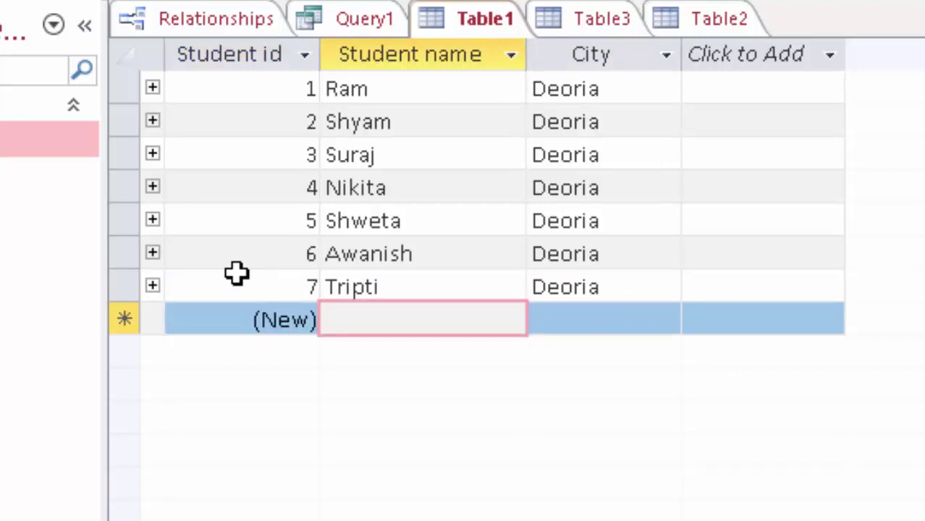
text(Sur)
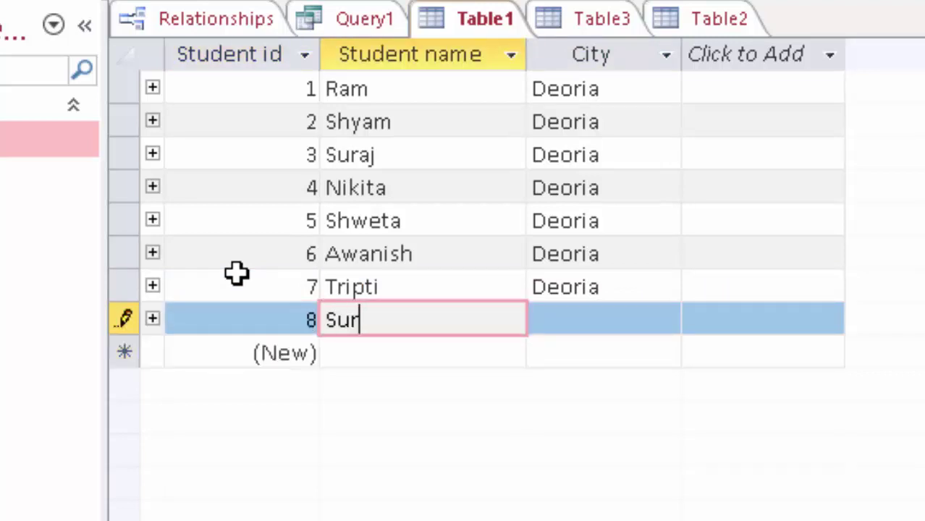
text(abhi)
key(Tab)
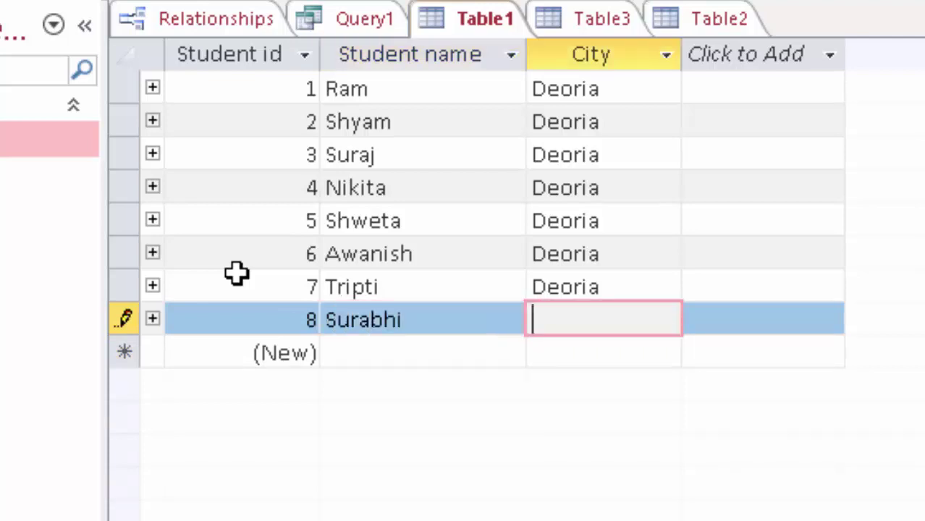
text(De)
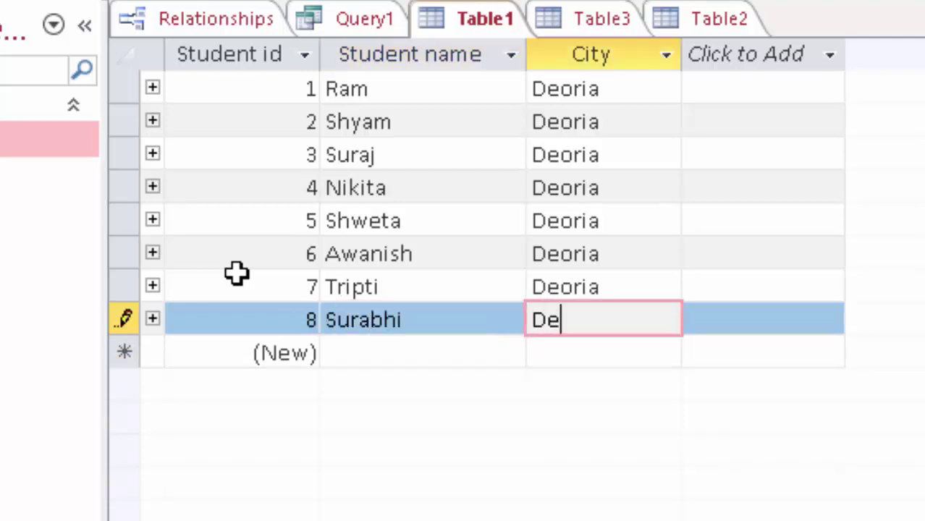
text(oria)
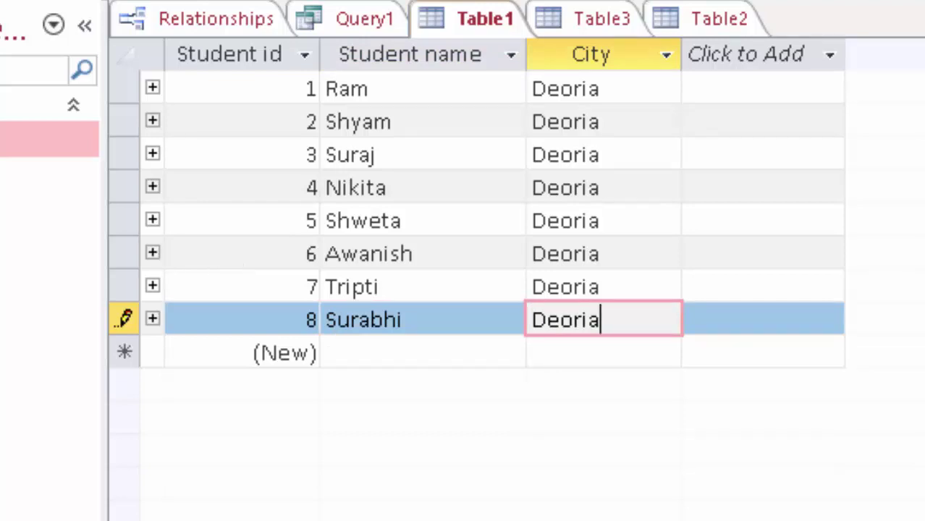
key(shift+Return)
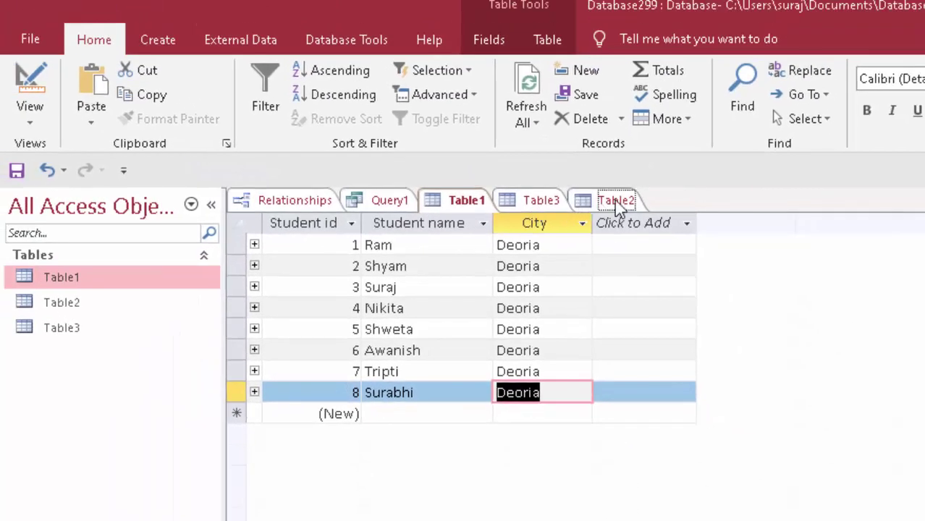
Step: Add course R116 with State UP to Table2 and save the record
click(615, 202)
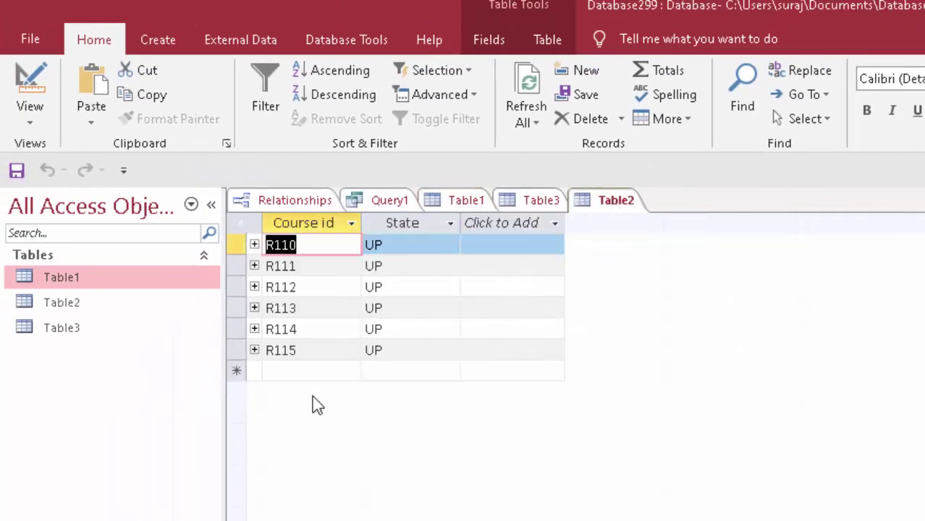
click(299, 372)
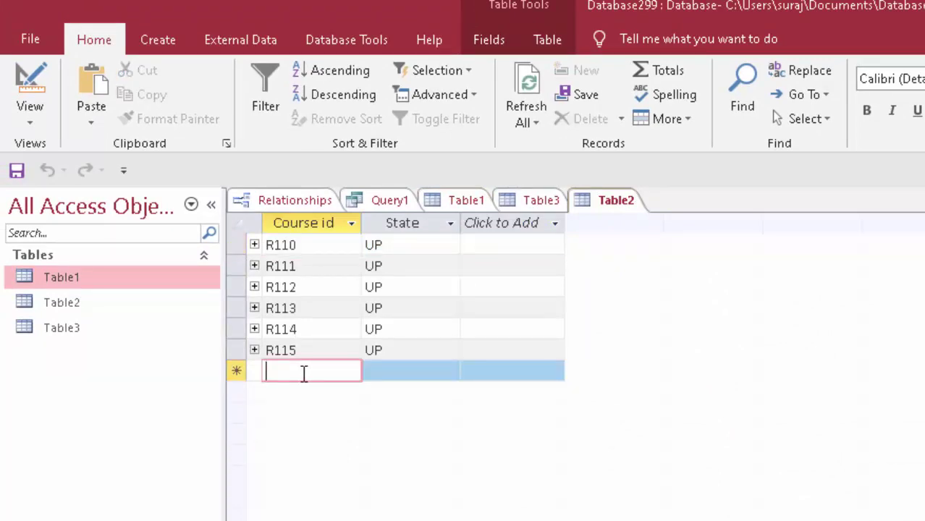
text(R11)
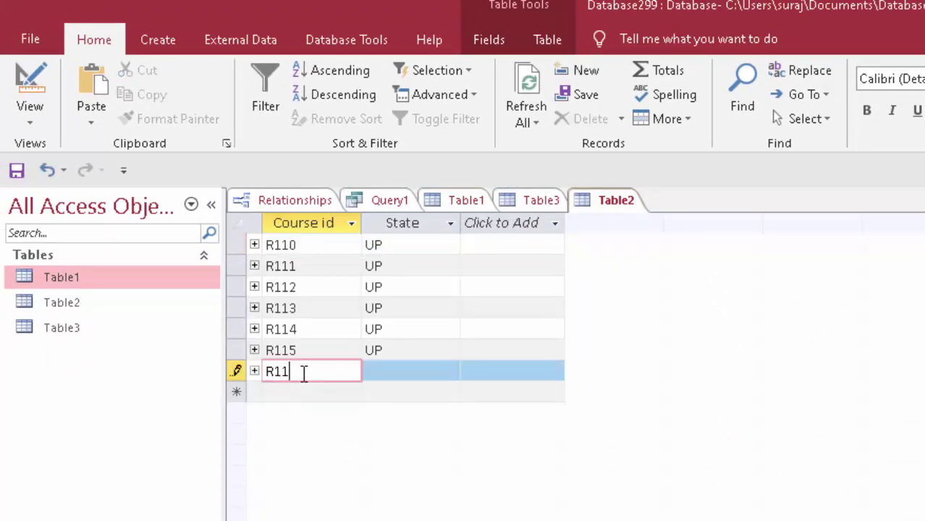
text(6)
key(Tab)
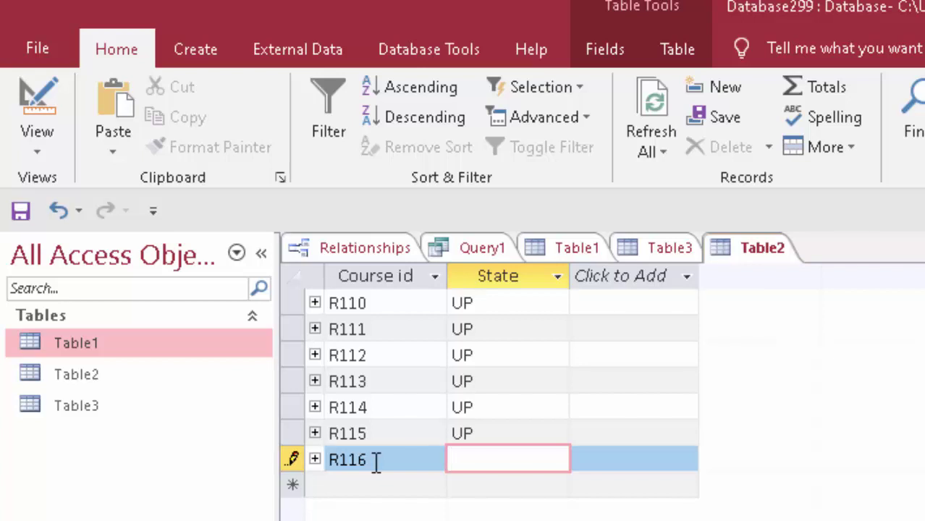
text(UP)
click(21, 211)
Step: Add course R117 with State UP and save the record
click(373, 483)
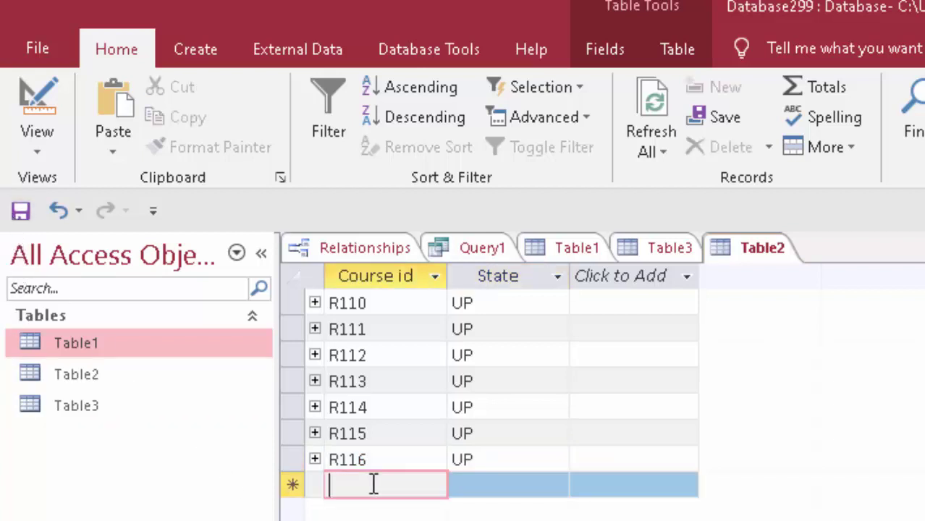
text(R1)
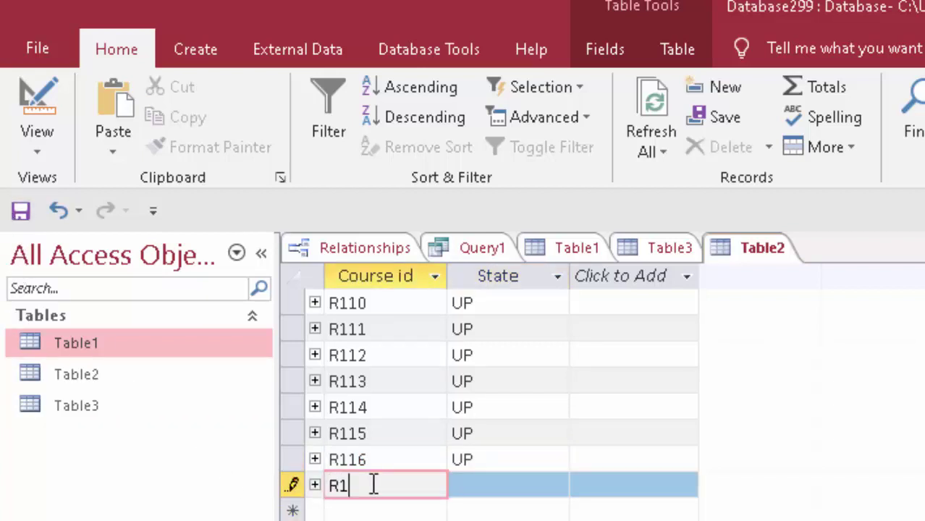
text(17)
key(Tab)
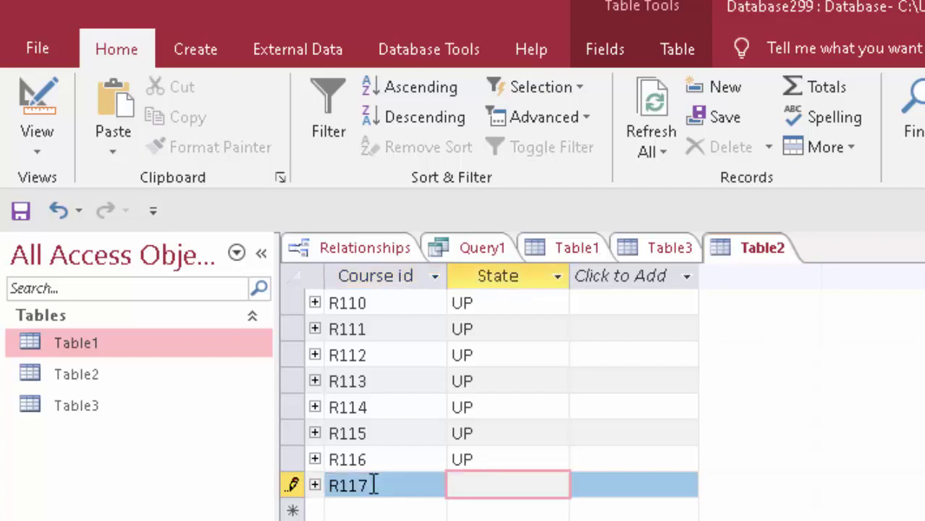
text(UP)
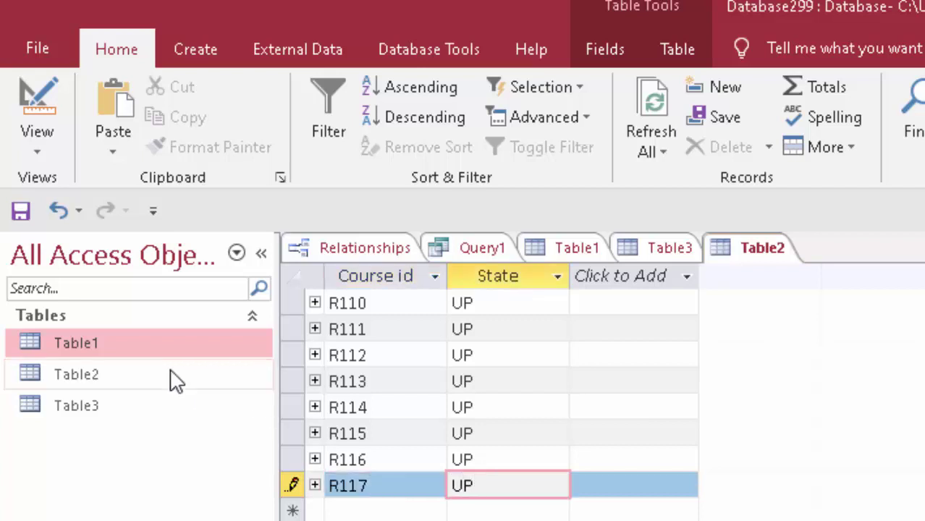
click(20, 211)
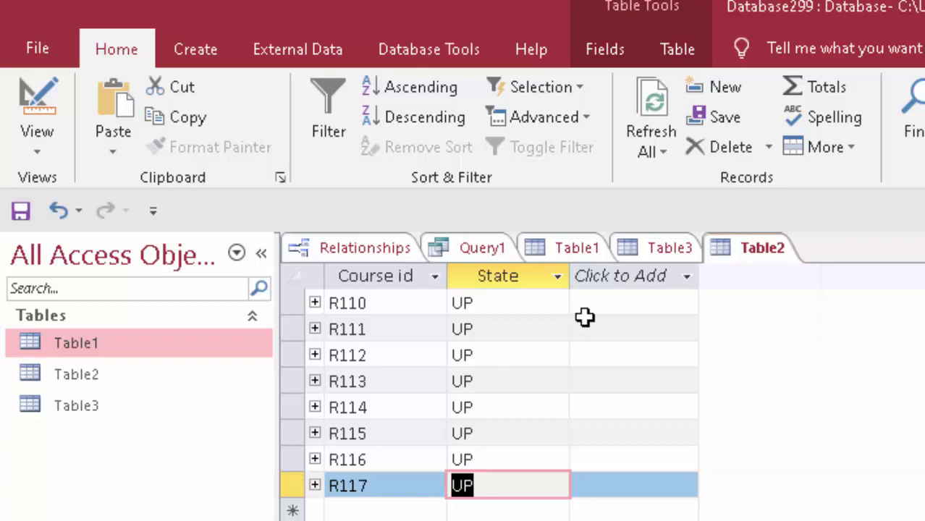
Step: Add registration 10007 to Table3 for course R116 and student 7
click(651, 251)
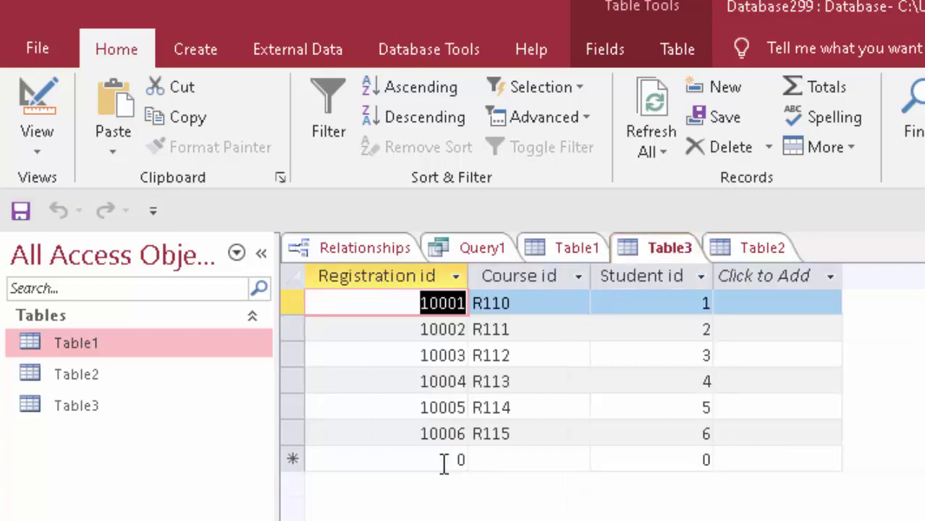
click(469, 460)
key(BackSpace)
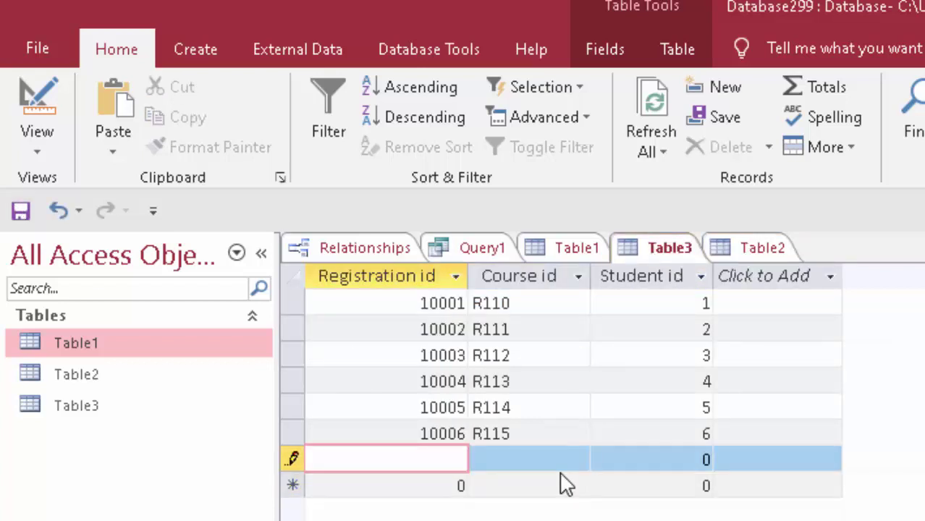
text(1000)
text(7)
key(Tab)
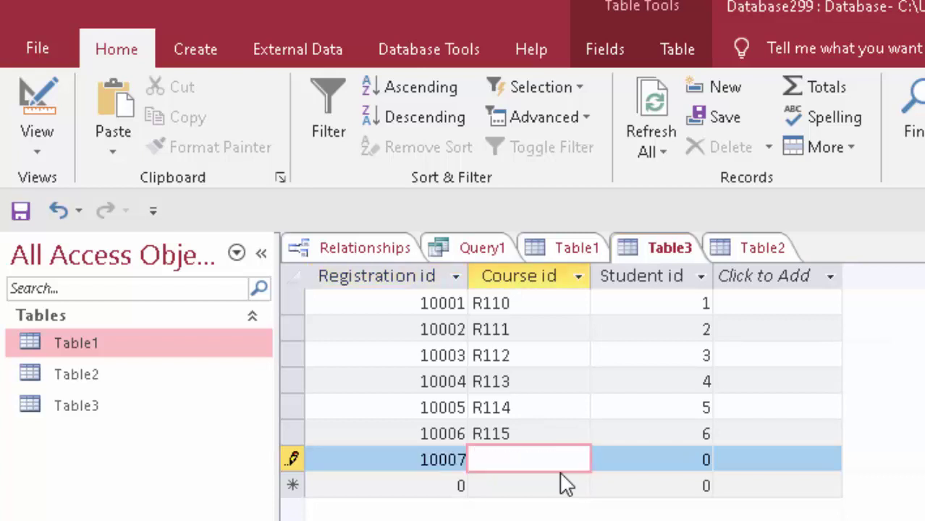
text(R)
text(116)
key(Tab)
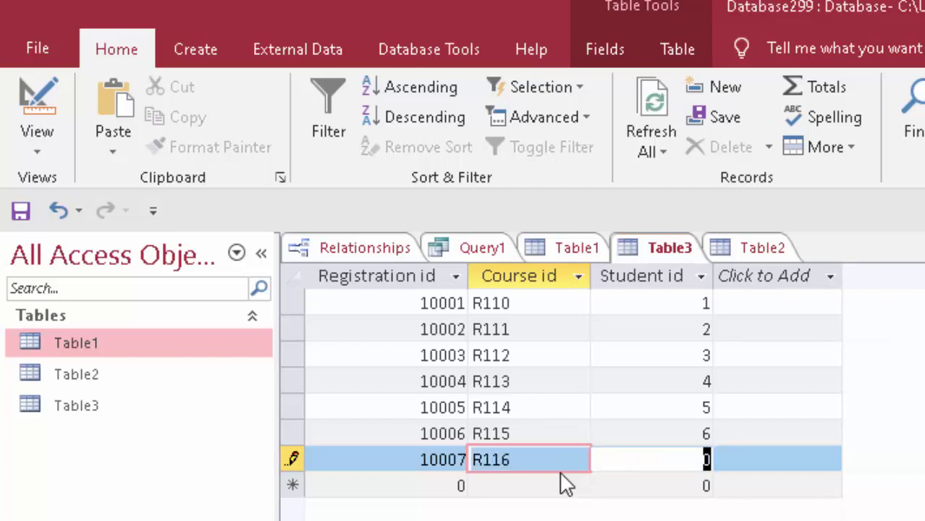
text(7)
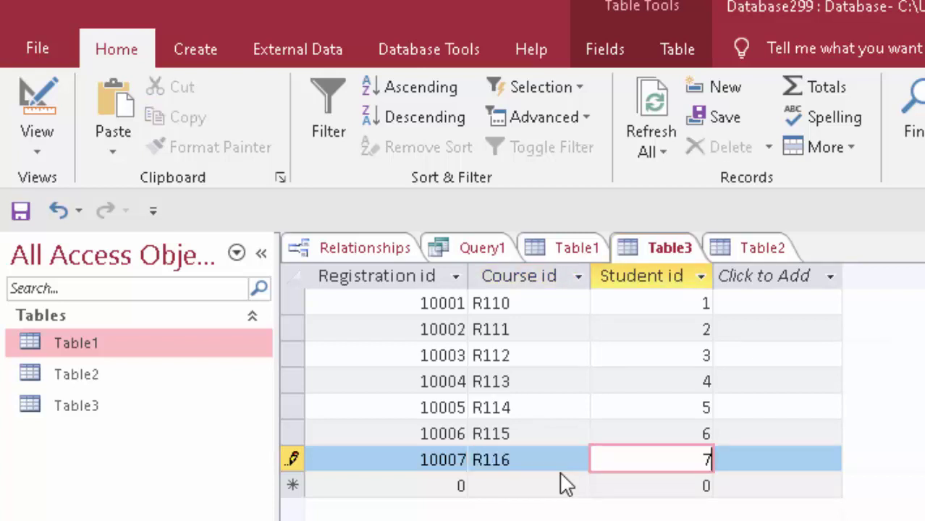
click(440, 486)
Step: Add registration 10008 for course R117 and student 8, then save it
key(BackSpace)
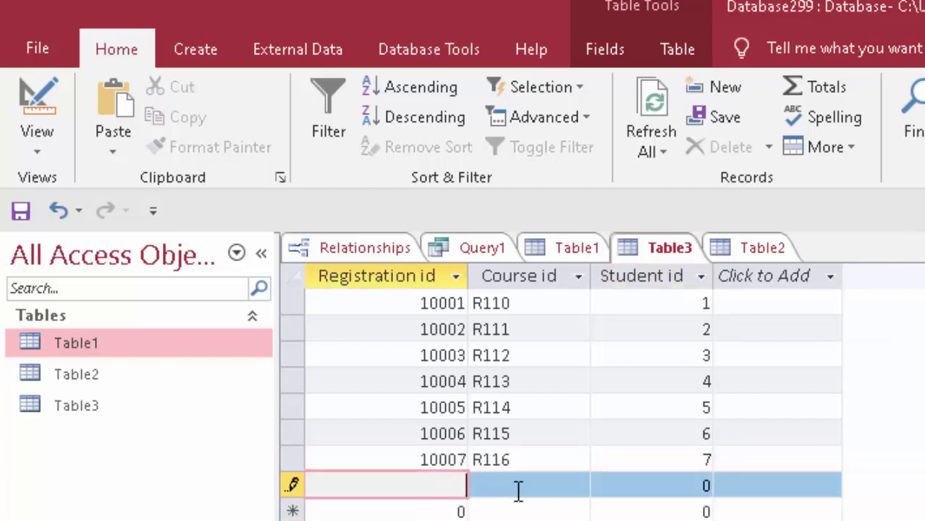
double_click(113, 356)
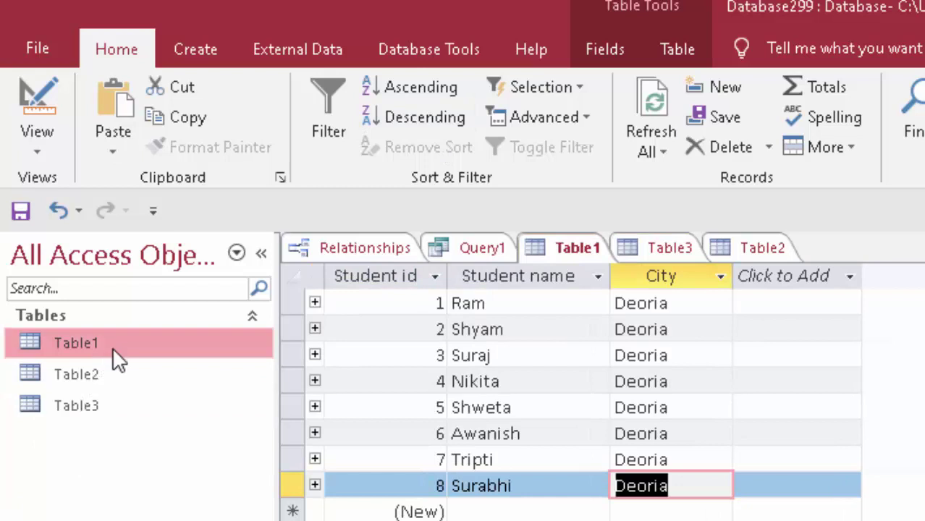
double_click(101, 409)
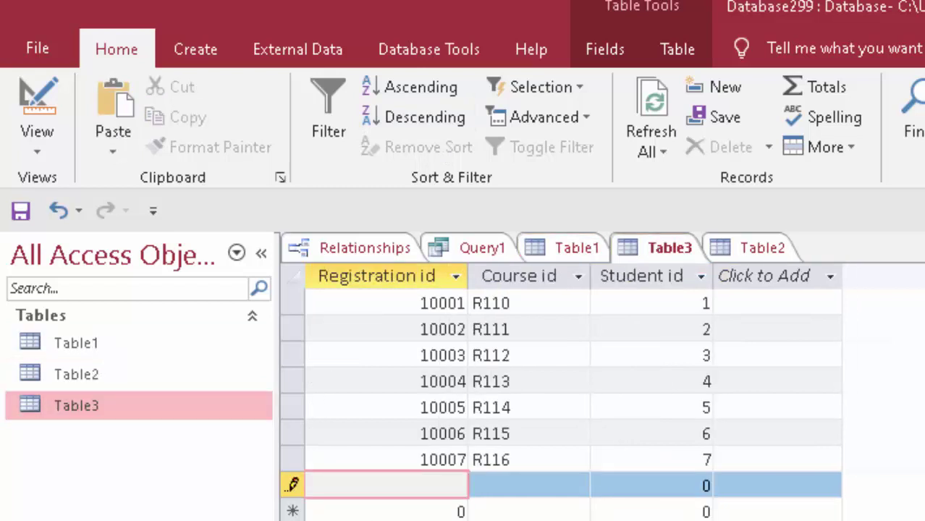
text(1090)
key(BackSpace)
key(BackSpace)
text(008)
key(Tab)
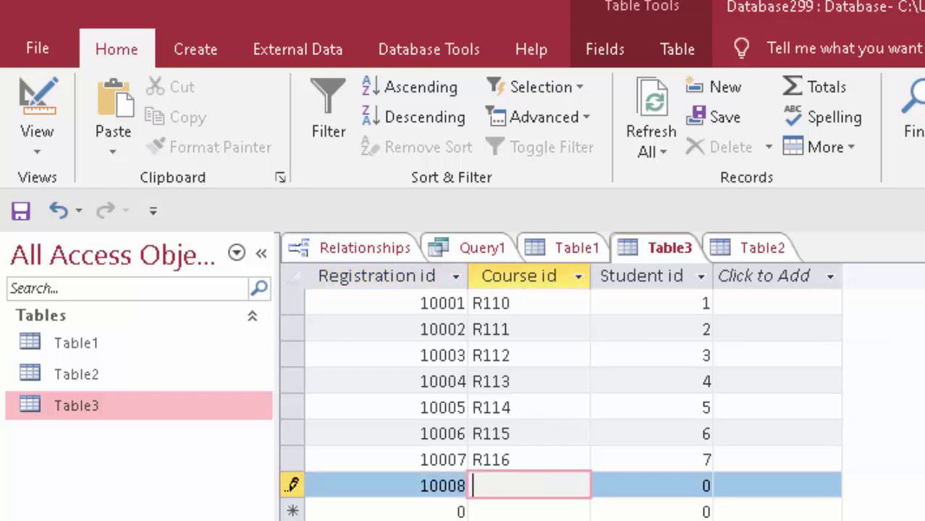
text(R)
text(11)
text(7)
key(Tab)
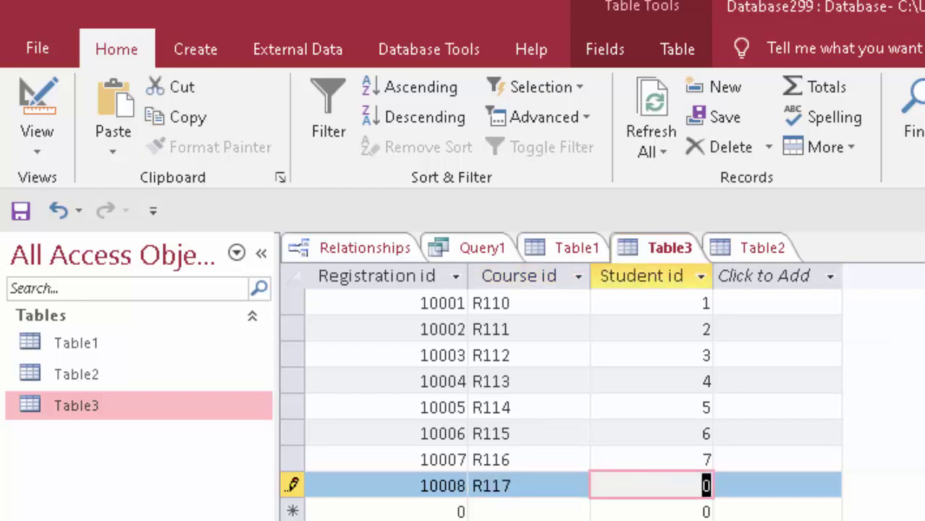
text(8)
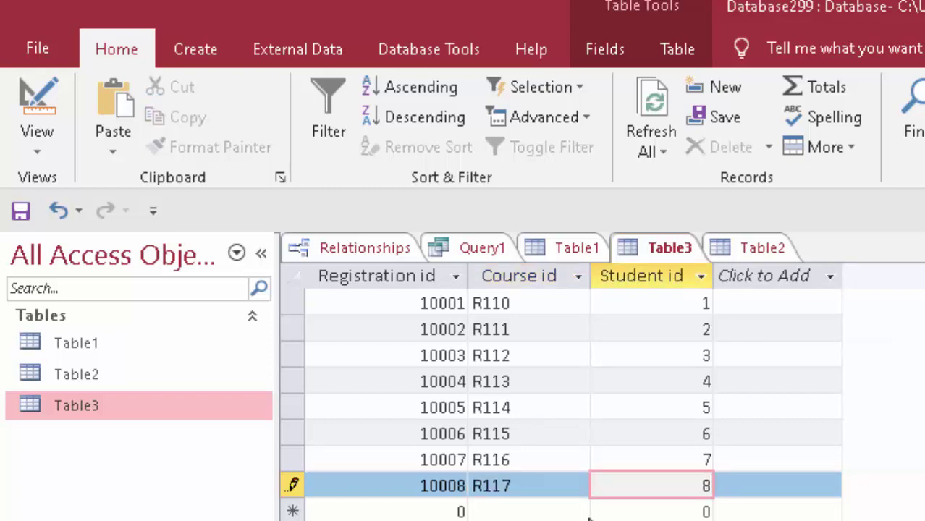
click(21, 211)
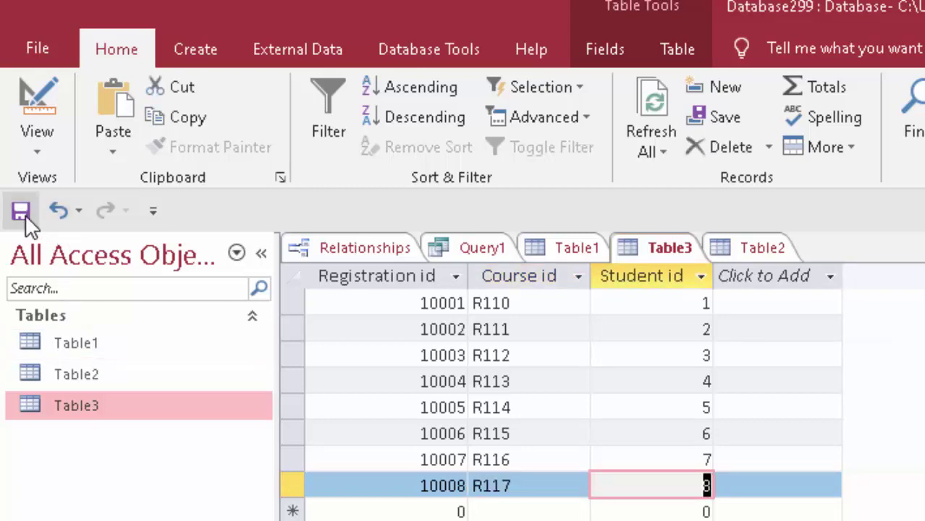
Step: Refresh Query1 so it lists all eight students, then switch it to Design view
click(477, 250)
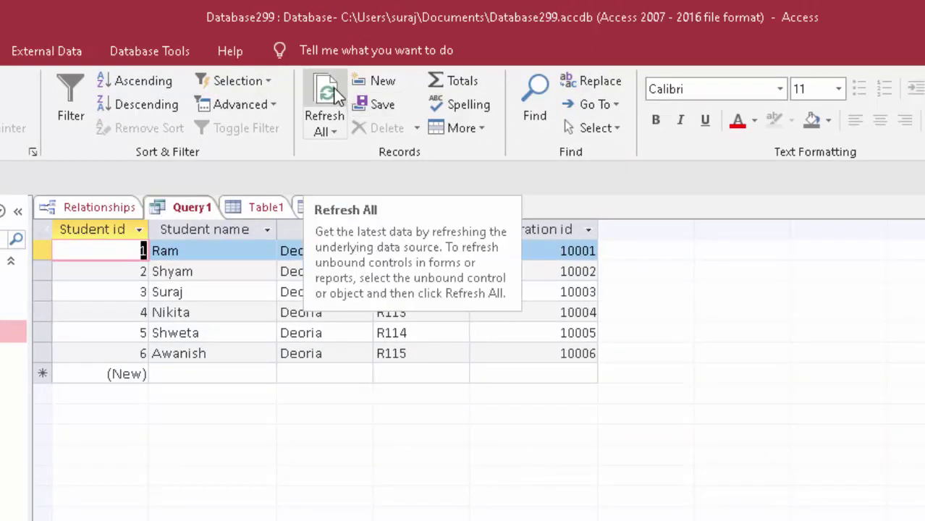
click(326, 97)
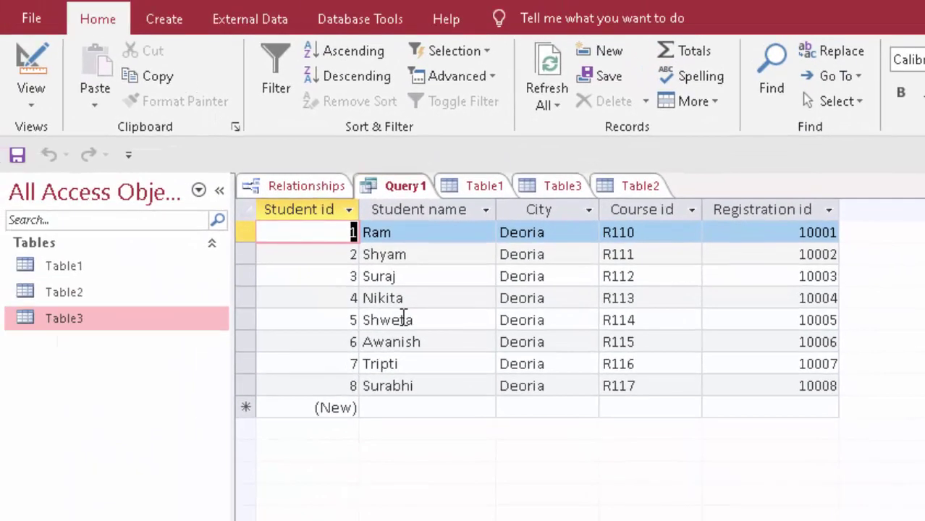
click(29, 102)
click(100, 245)
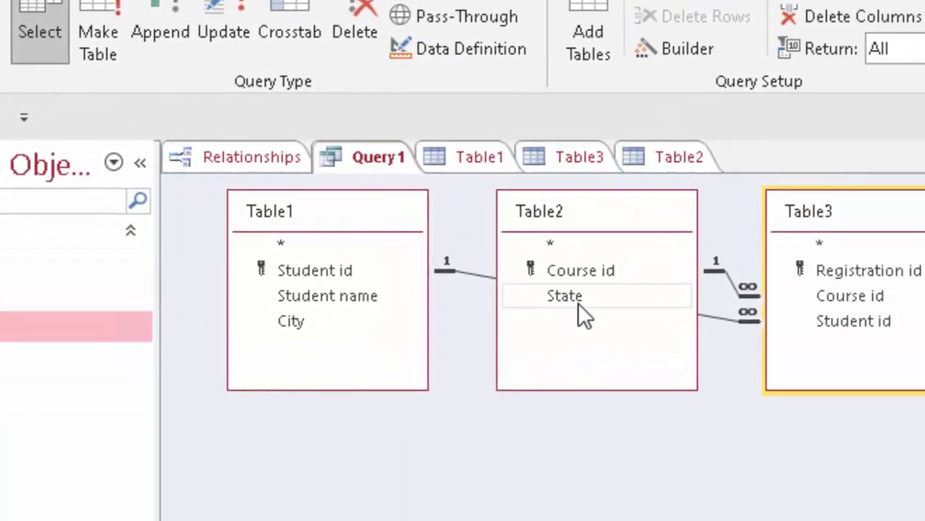
Step: Add Table2's State field to the query grid and run it, showing UP for all eight students
click(276, 130)
double_click(276, 130)
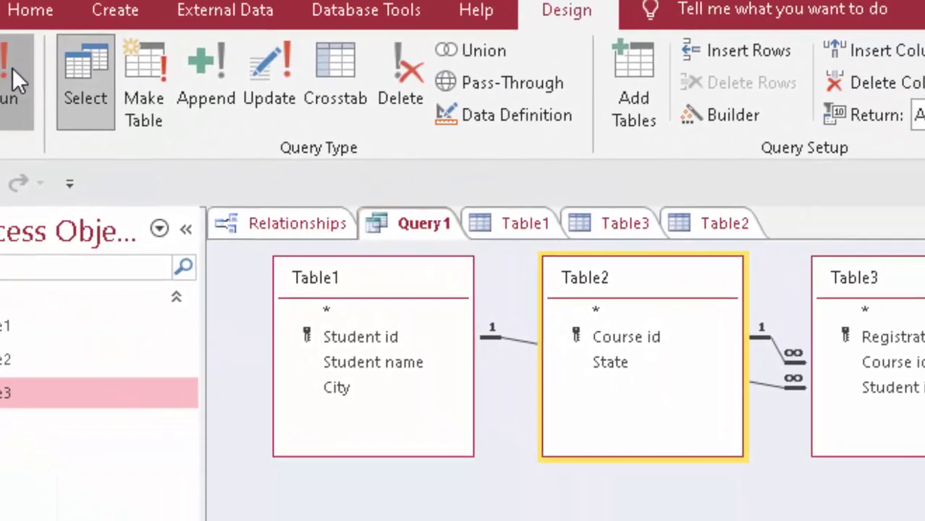
click(12, 72)
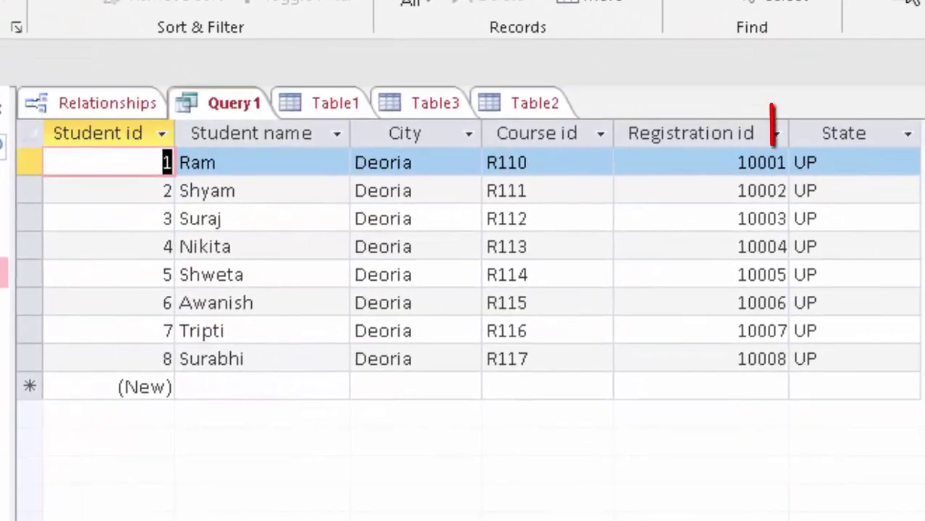